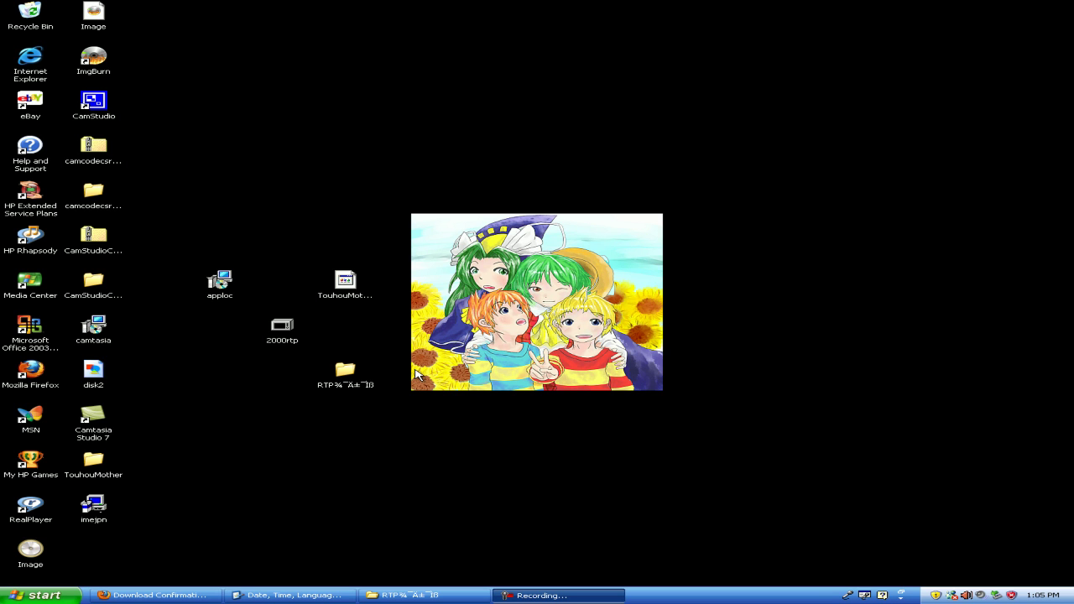
# Step: Run the 2000rtp package and extract the RTP files to the desktop
pyautogui.doubleClick(282, 328)
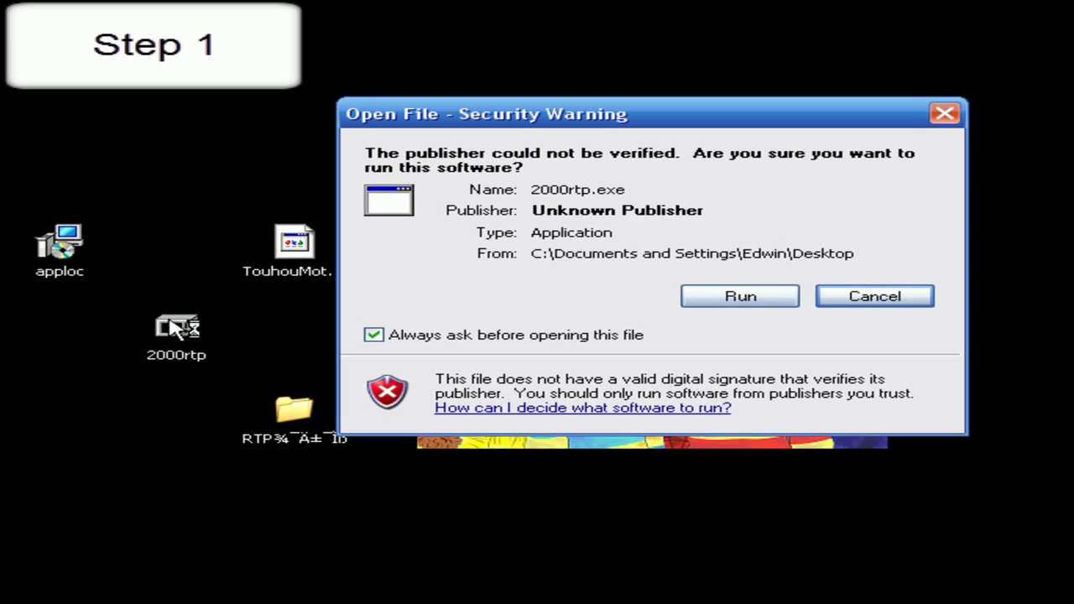
pyautogui.click(719, 297)
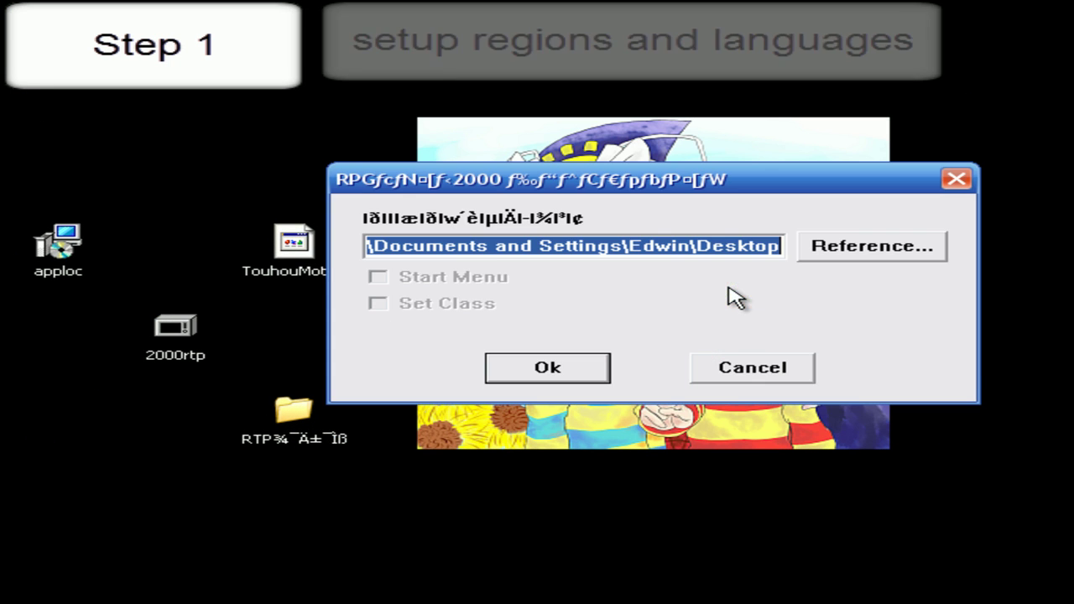
pyautogui.click(580, 373)
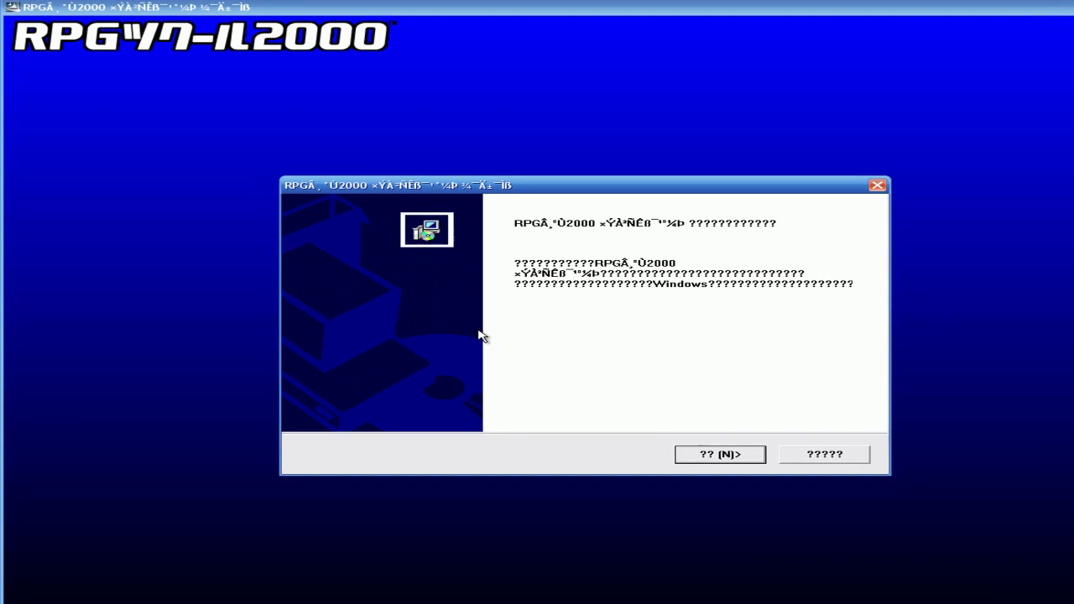
# Step: Advance the setup wizard to install, then dismiss the file-name error at 44%
pyautogui.click(720, 454)
pyautogui.click(720, 454)
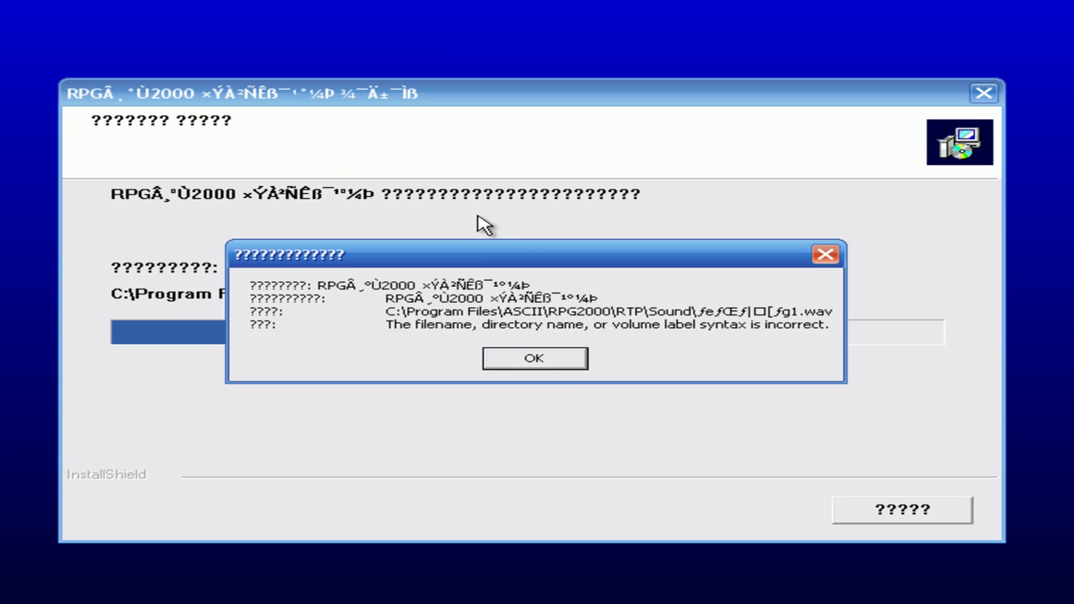
pyautogui.moveTo(539, 261); pyautogui.dragTo(531, 370)
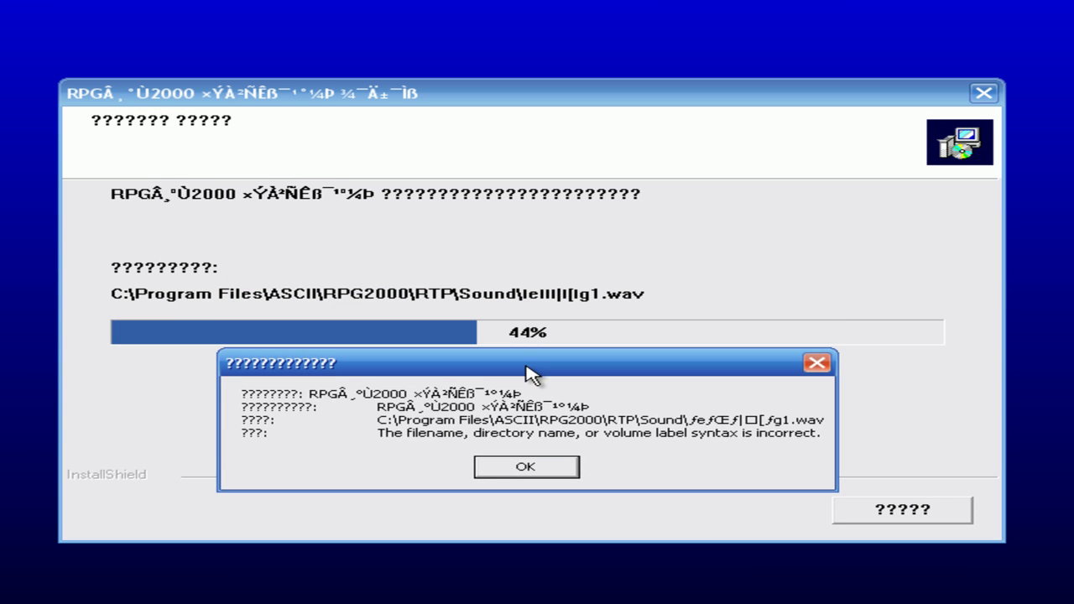
pyautogui.click(561, 472)
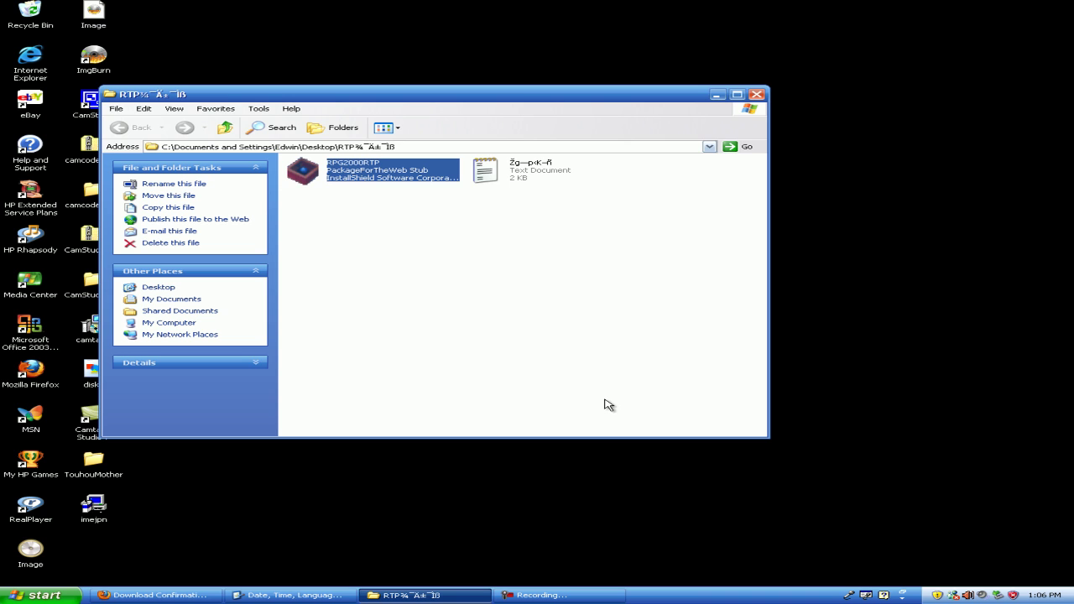
# Step: Close the RTP folder and go to Control Panel's Date, Time, Language, and Regional Options
pyautogui.click(756, 94)
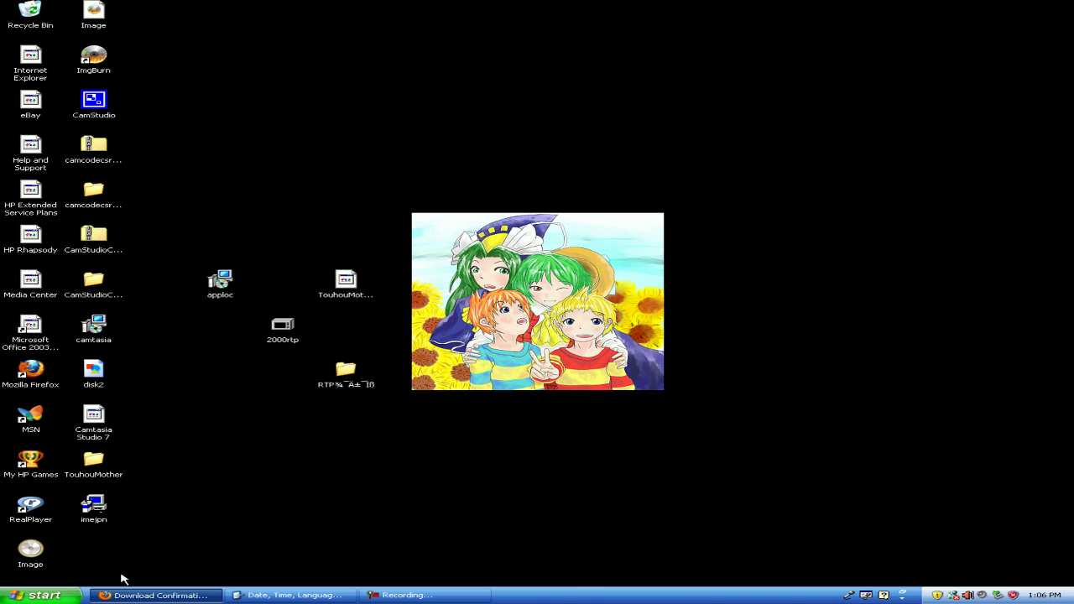
pyautogui.click(70, 592)
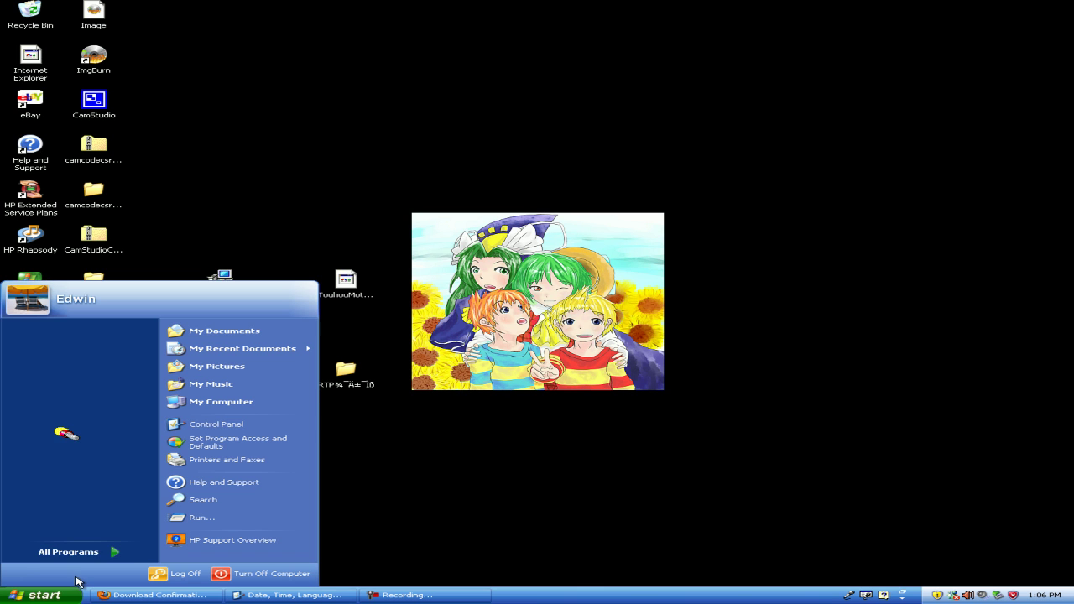
pyautogui.click(257, 429)
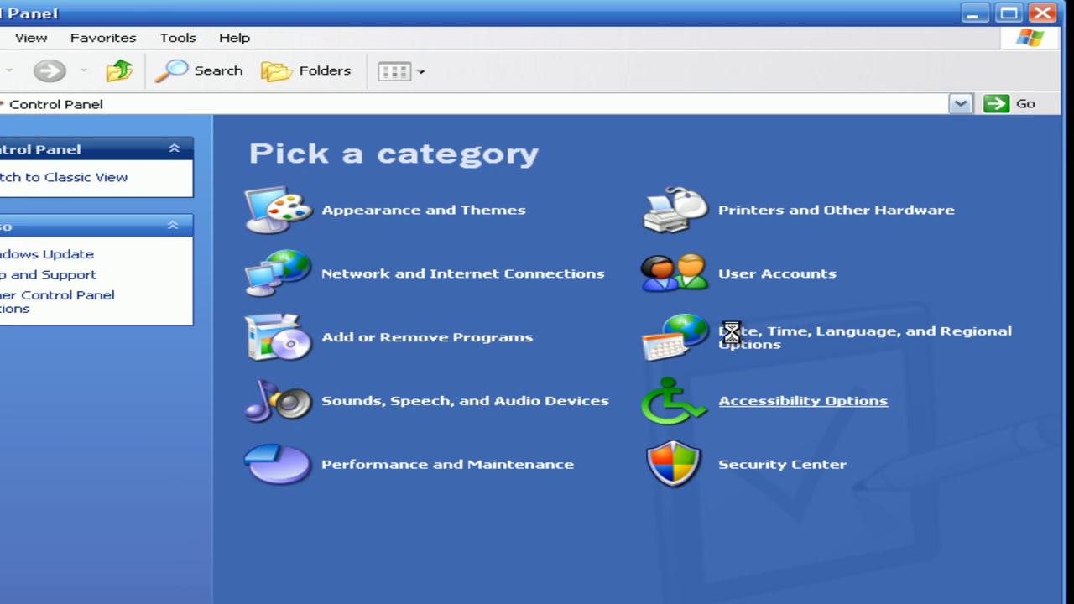
pyautogui.click(725, 332)
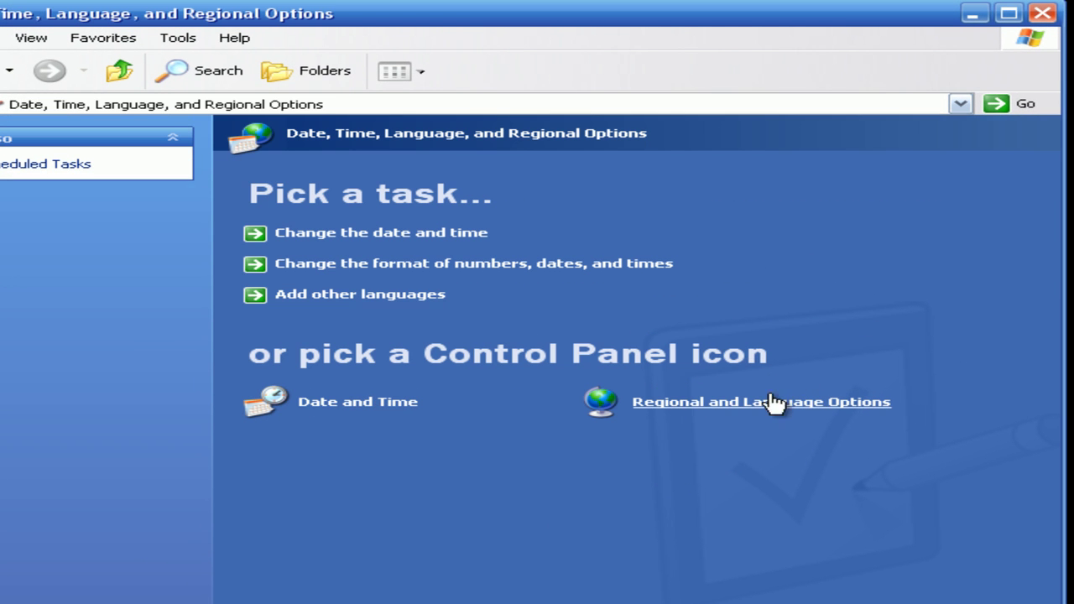
# Step: Enable file installation for East Asian and complex script languages in Regional and Language Options
pyautogui.click(696, 415)
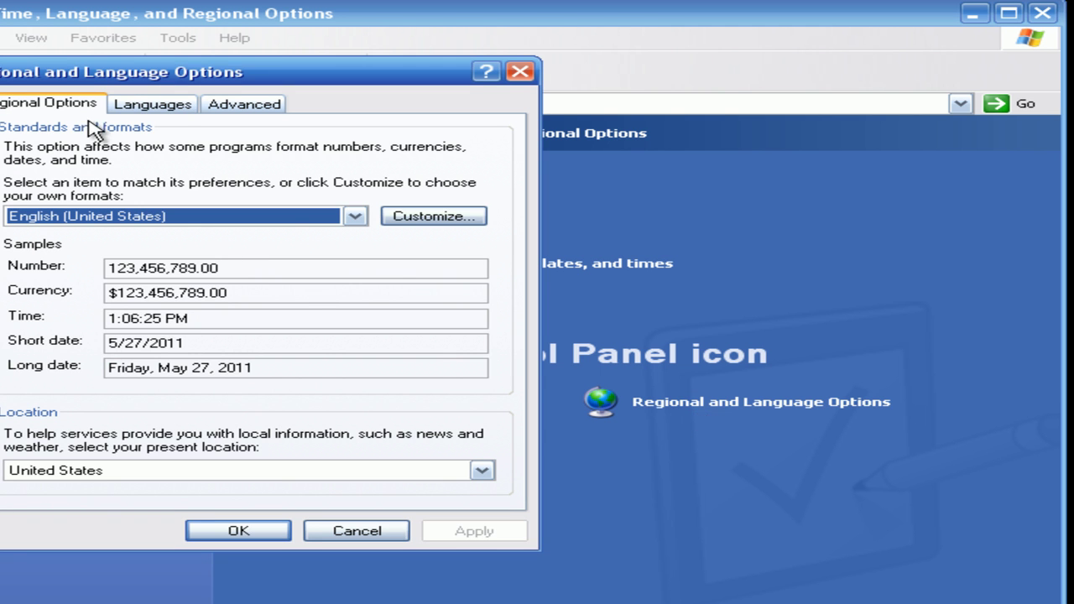
pyautogui.click(174, 106)
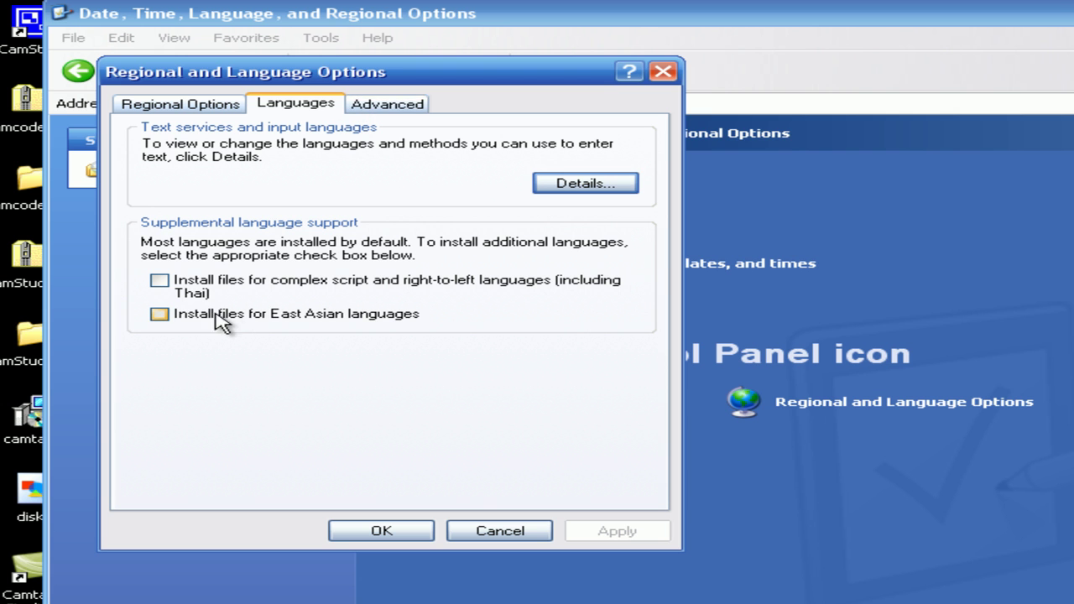
pyautogui.click(188, 317)
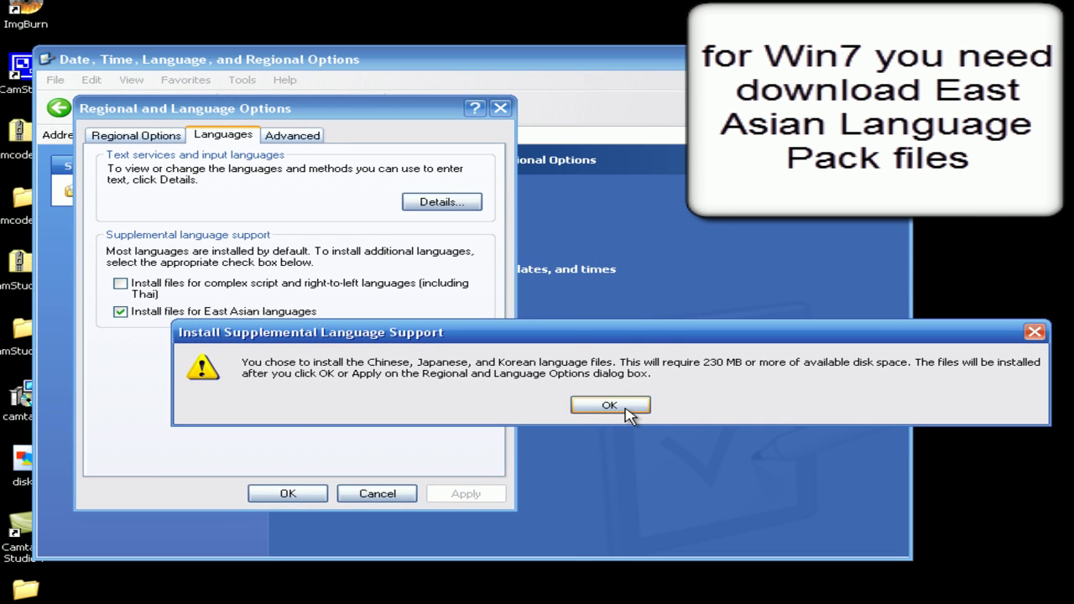
pyautogui.click(609, 405)
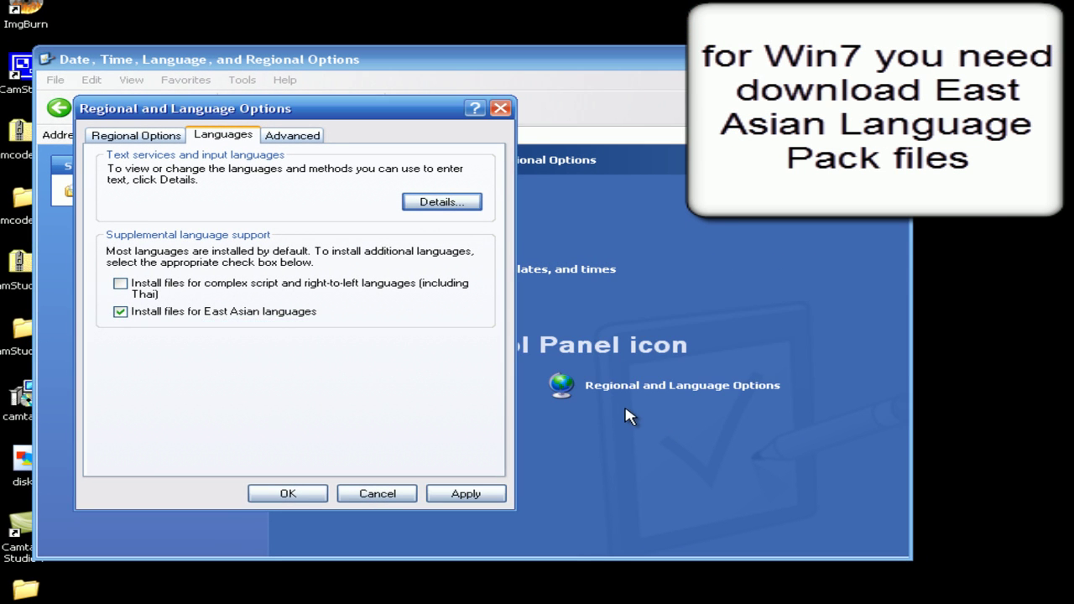
pyautogui.click(195, 289)
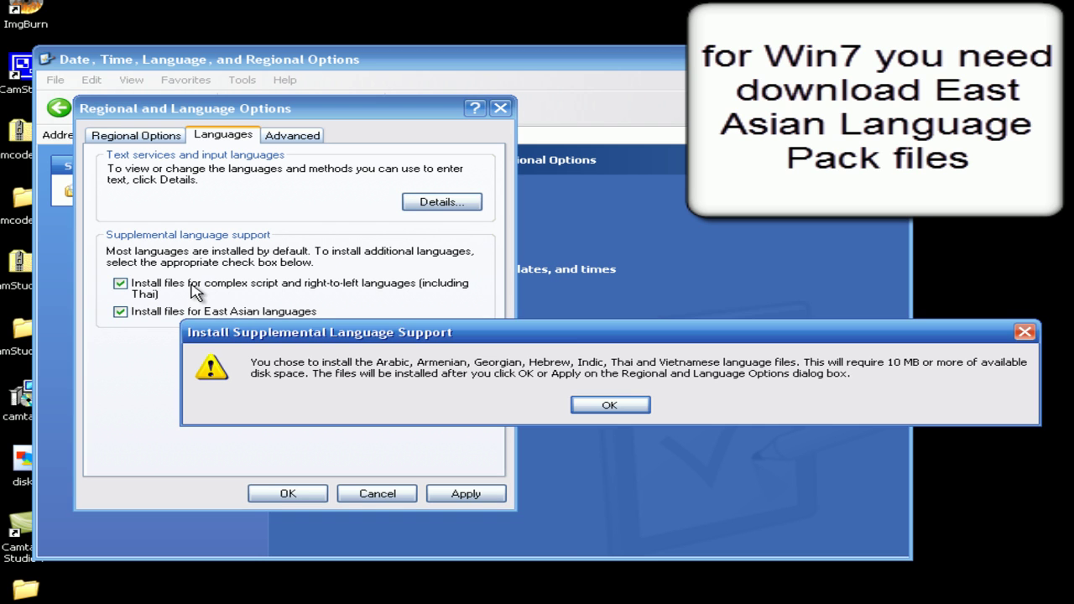
pyautogui.click(626, 405)
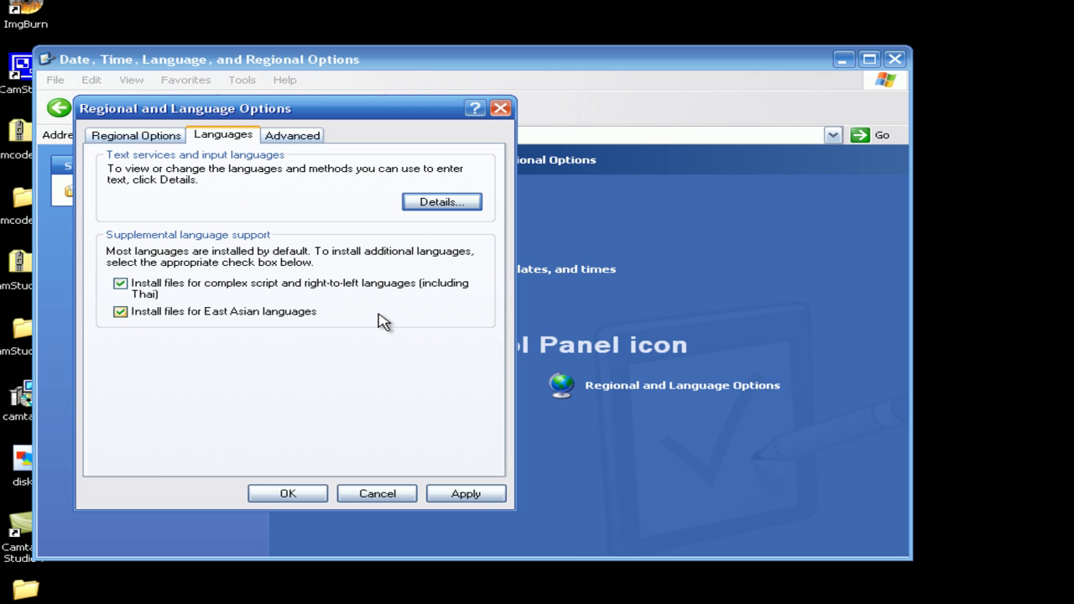
# Step: Apply the settings to the default user profile on the Advanced tab and confirm with OK
pyautogui.click(293, 137)
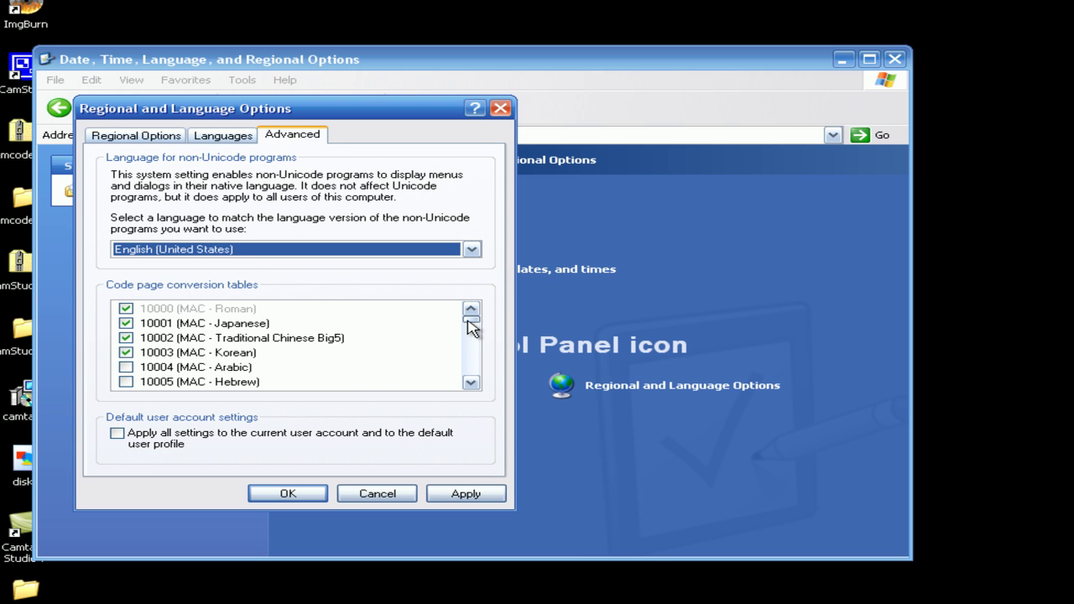
pyautogui.click(116, 433)
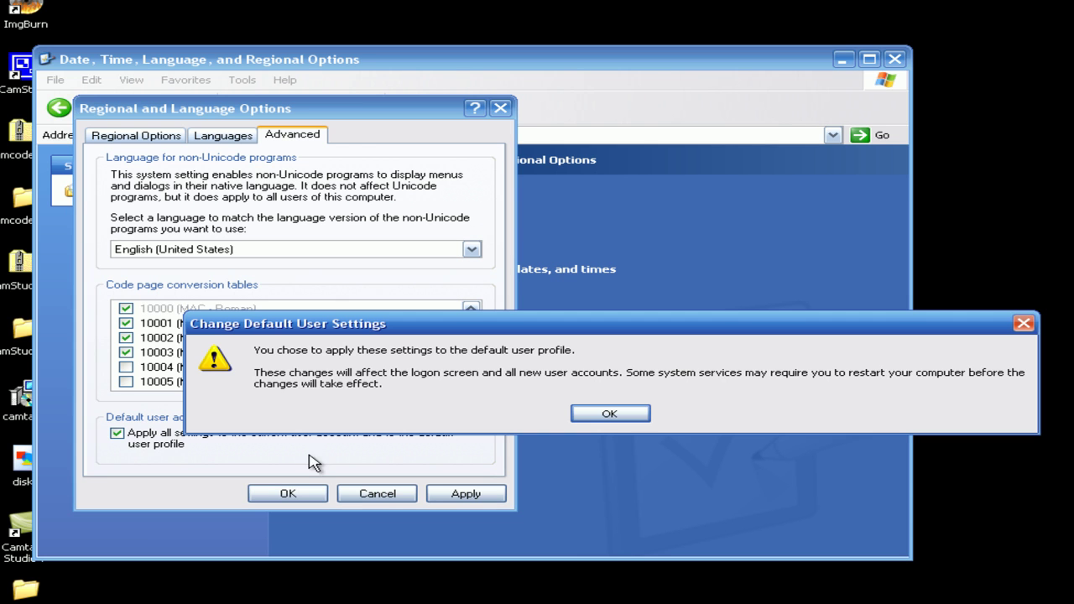
pyautogui.click(611, 412)
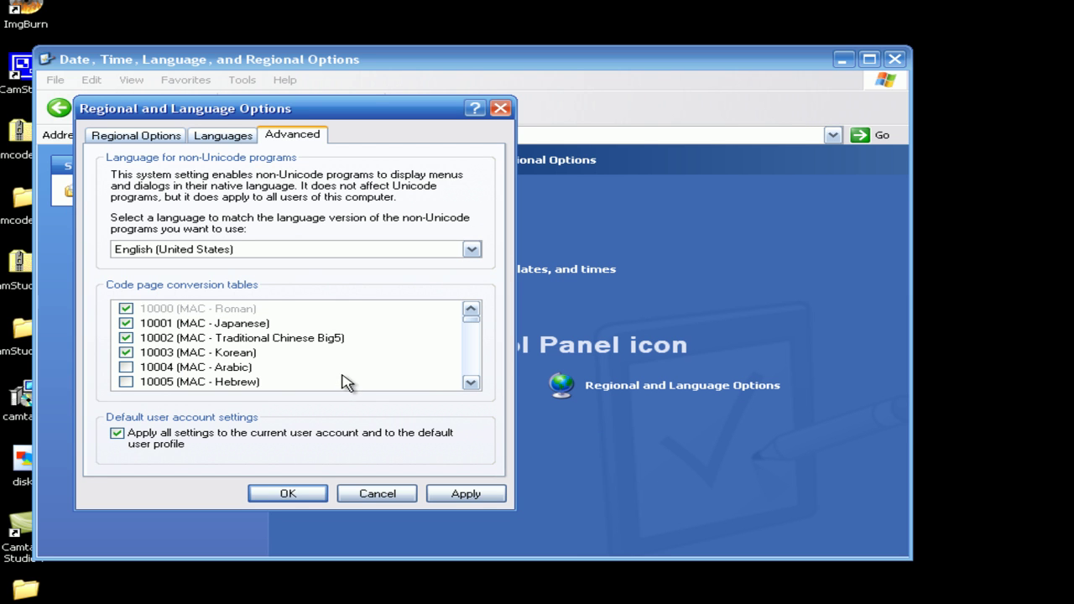
pyautogui.click(288, 494)
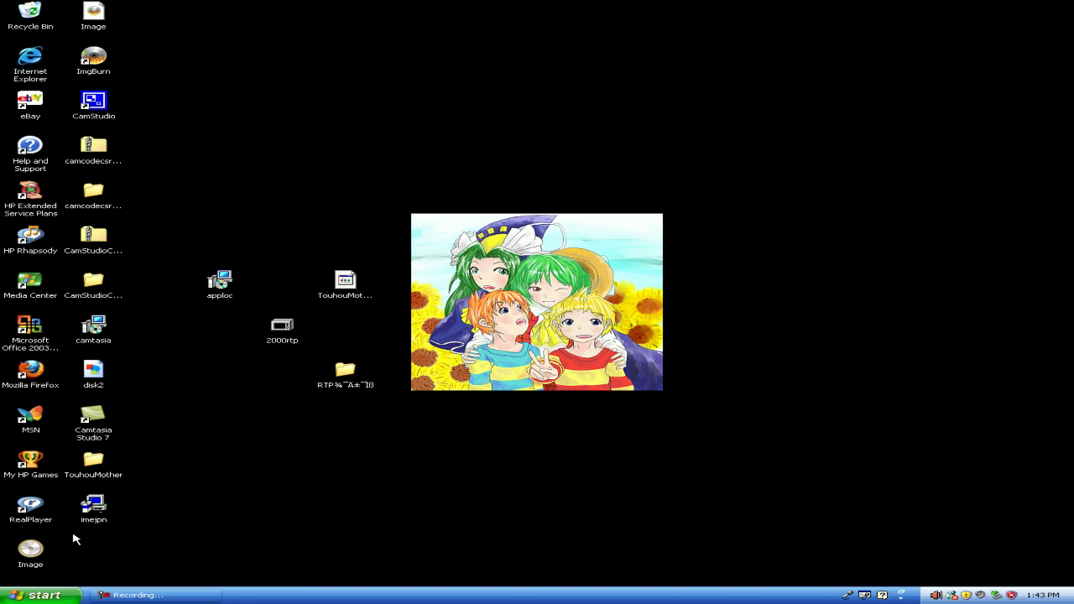
# Step: Reopen Regional and Language Options and review the non-Unicode language list on Advanced, changing nothing
pyautogui.click(42, 595)
pyautogui.click(277, 432)
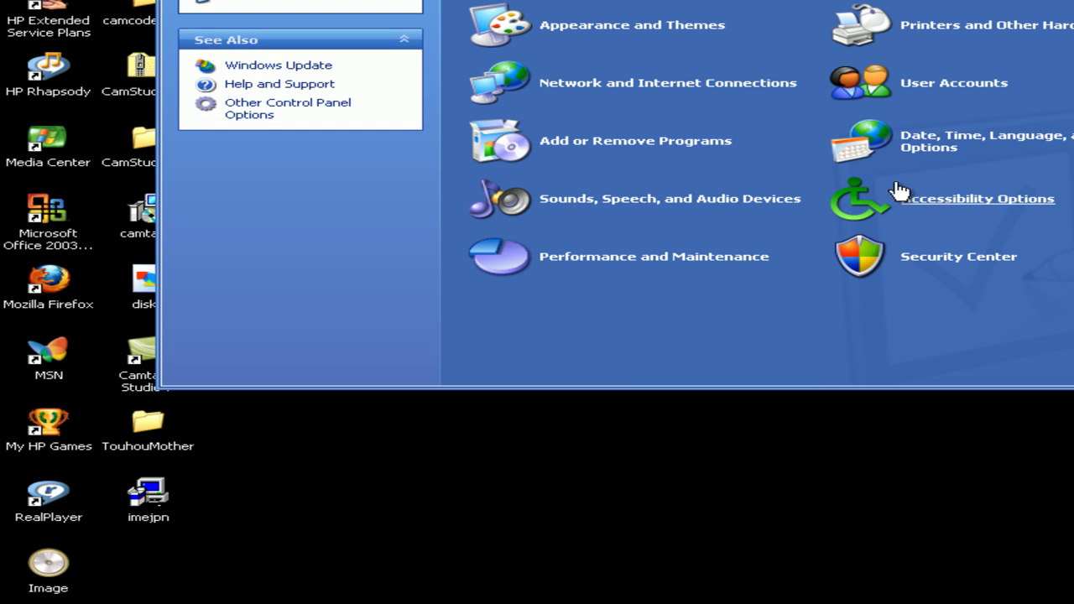
pyautogui.click(896, 134)
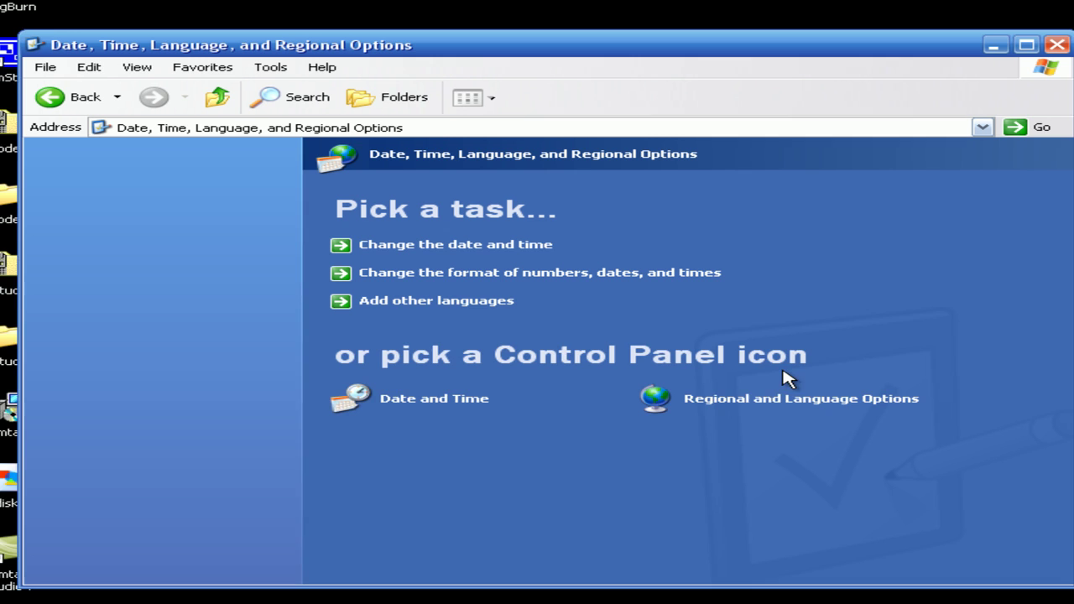
pyautogui.doubleClick(751, 401)
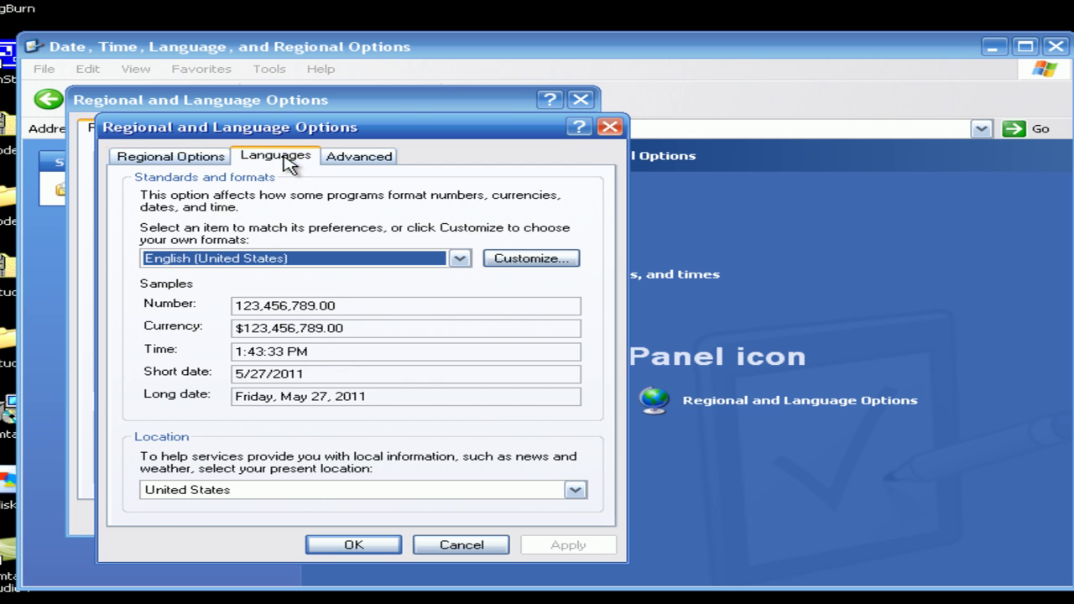
pyautogui.click(337, 161)
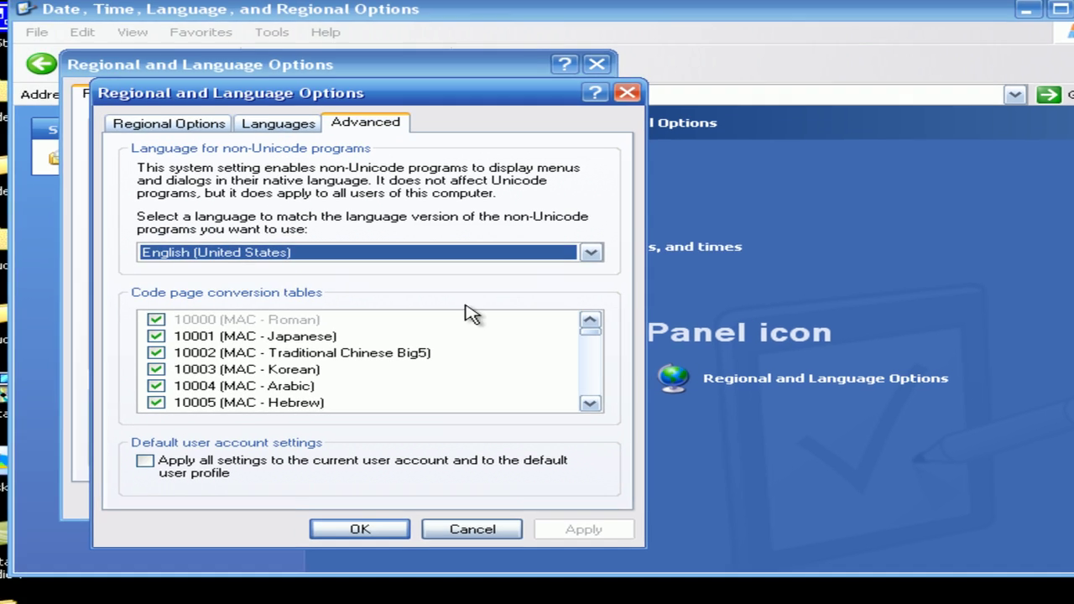
pyautogui.click(574, 277)
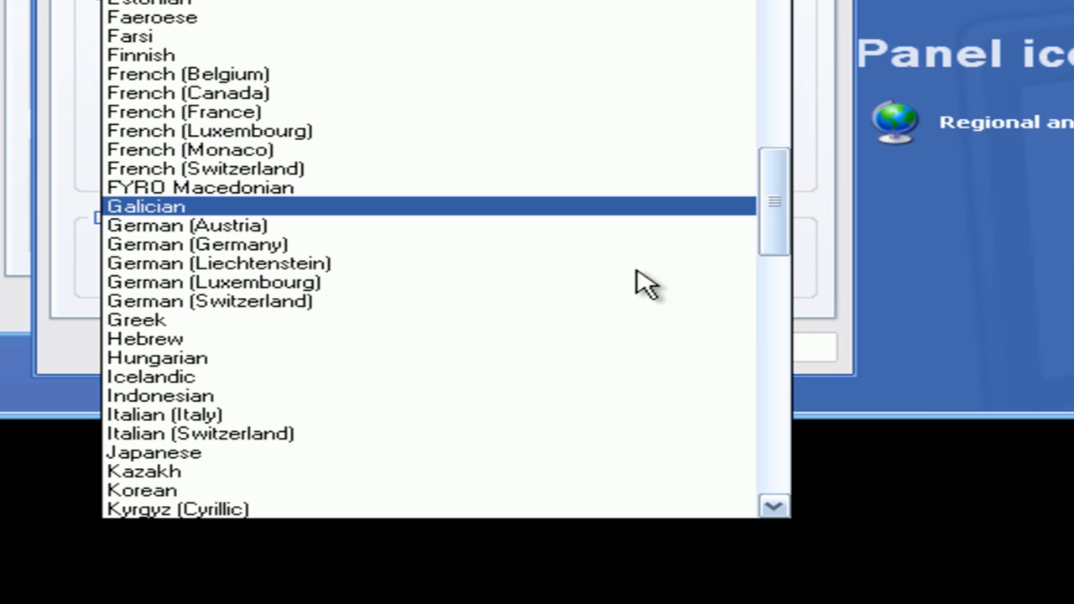
pyautogui.click(927, 344)
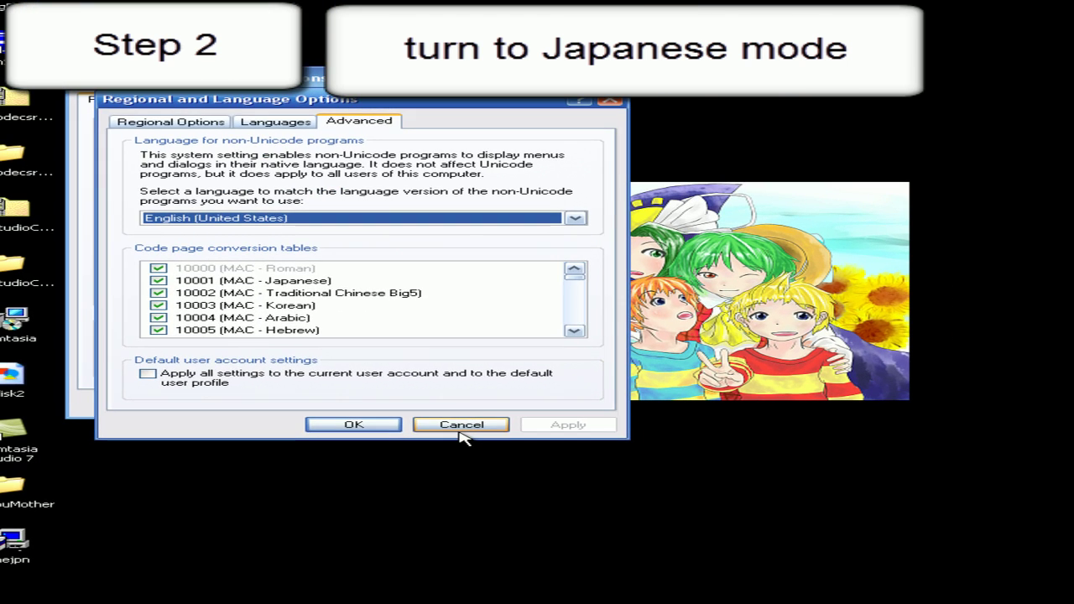
# Step: Close the regional settings dialogs and select TouhouMother's RPG_RT executable in AppLocale
pyautogui.click(500, 413)
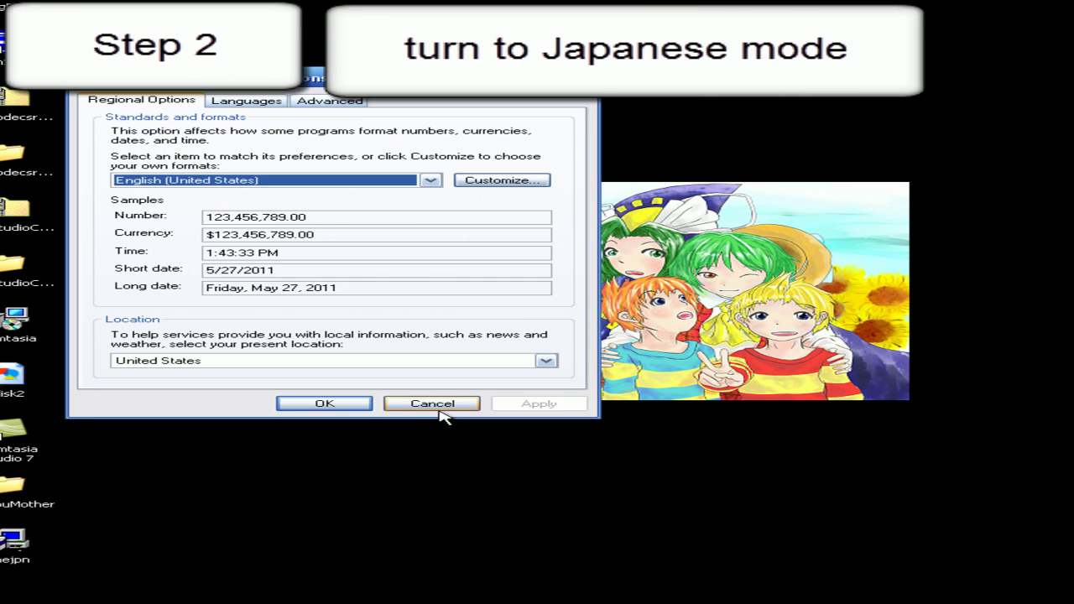
pyautogui.click(479, 392)
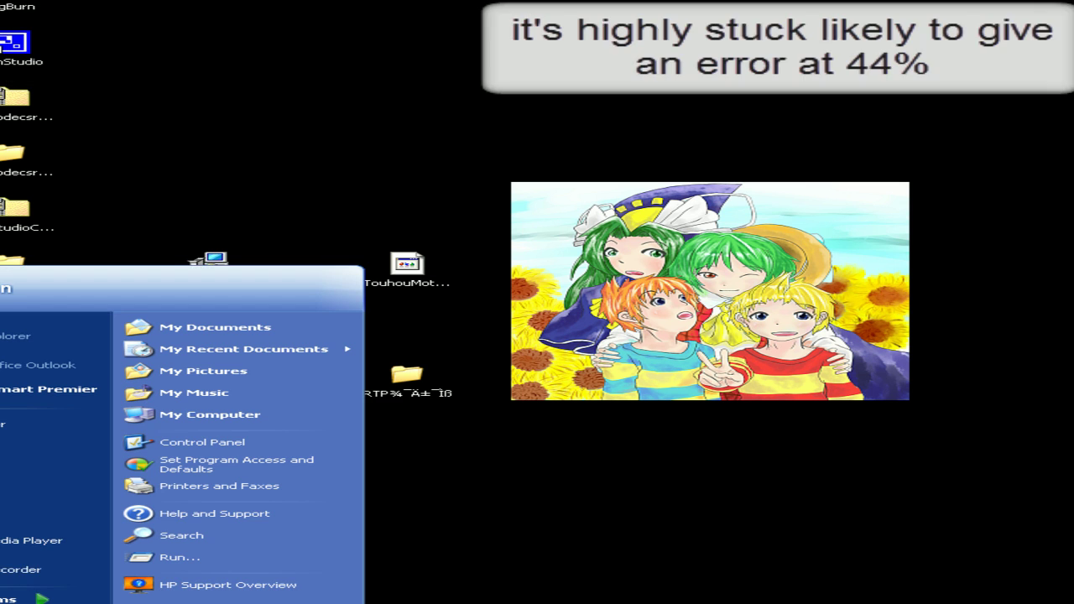
pyautogui.press('super')
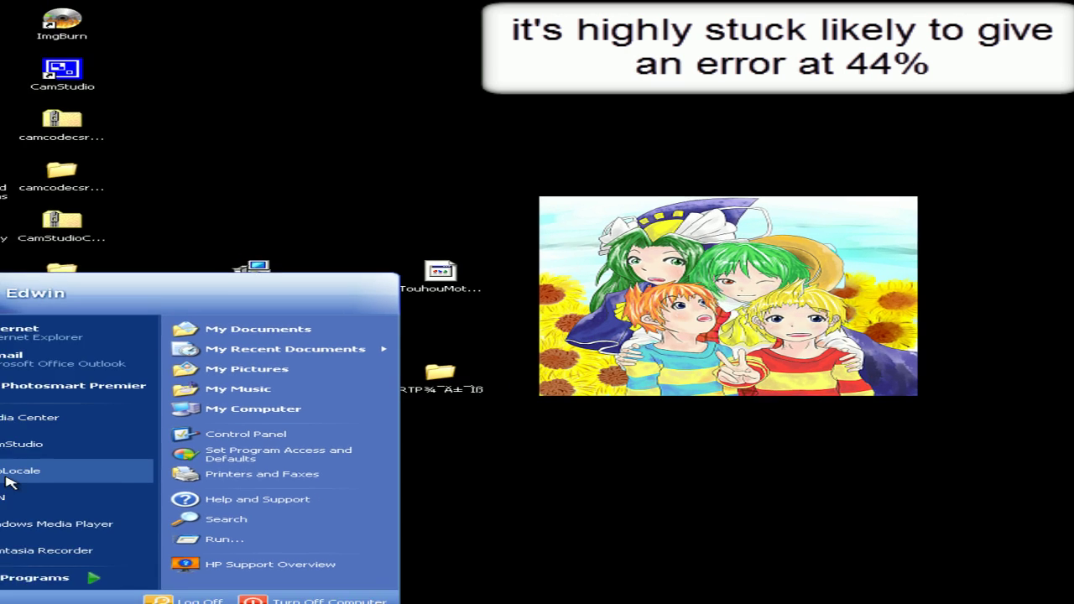
pyautogui.click(51, 511)
pyautogui.click(406, 225)
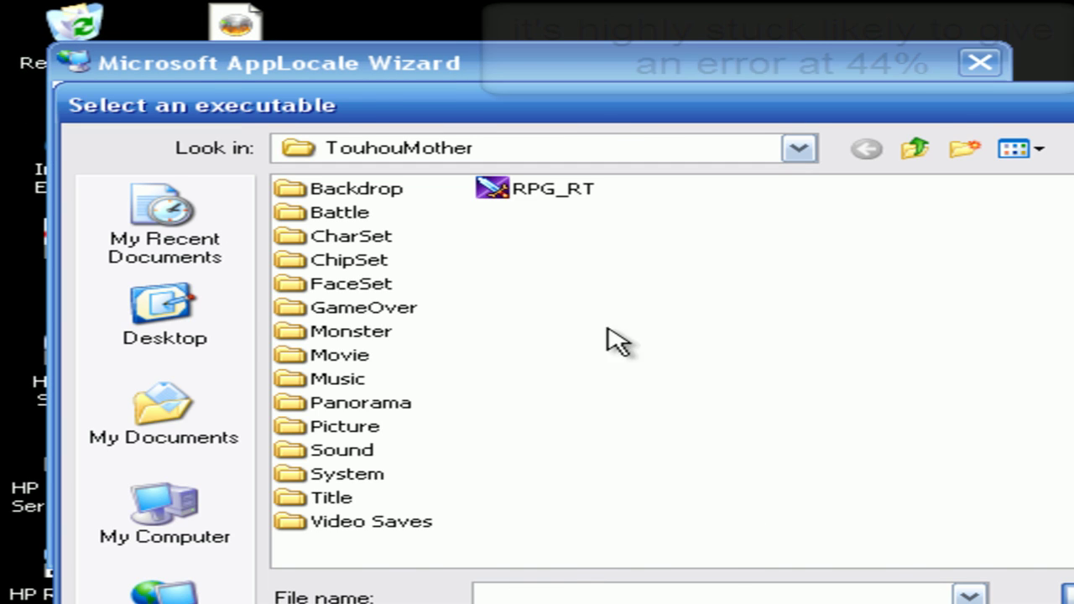
pyautogui.doubleClick(548, 190)
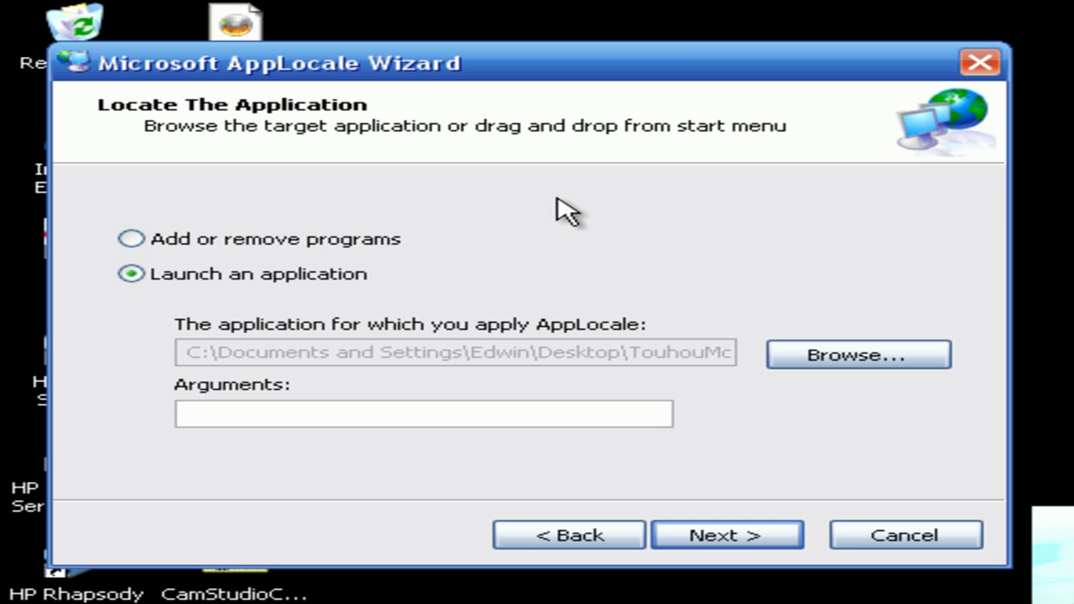
# Step: Launch RPG_RT with 日本語 as its language and dismiss the missing runtime package error
pyautogui.click(755, 542)
pyautogui.click(477, 229)
pyautogui.moveTo(479, 265); pyautogui.dragTo(477, 514)
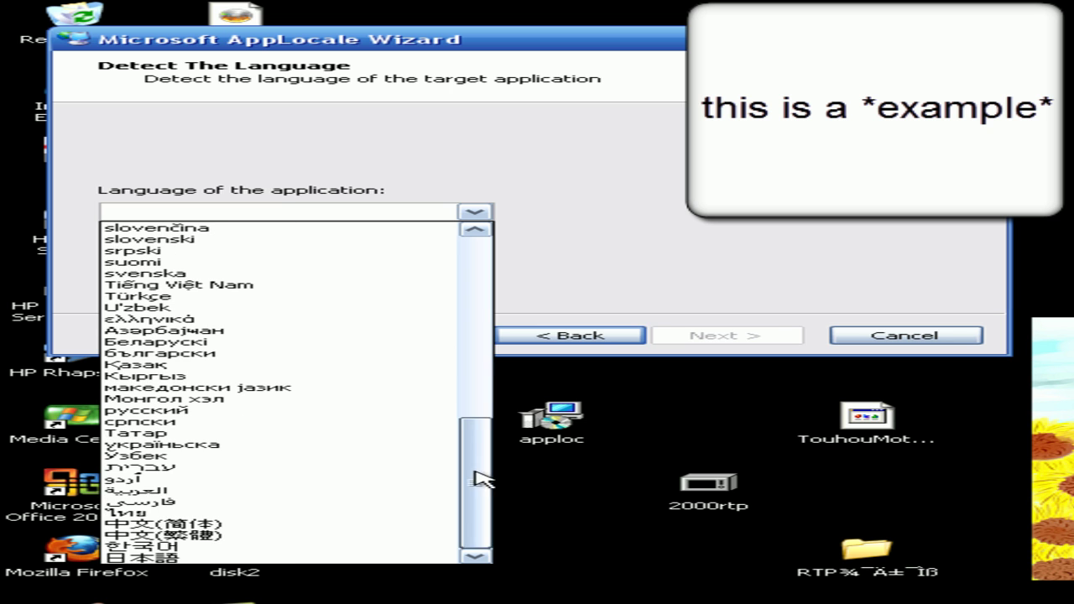
pyautogui.click(294, 558)
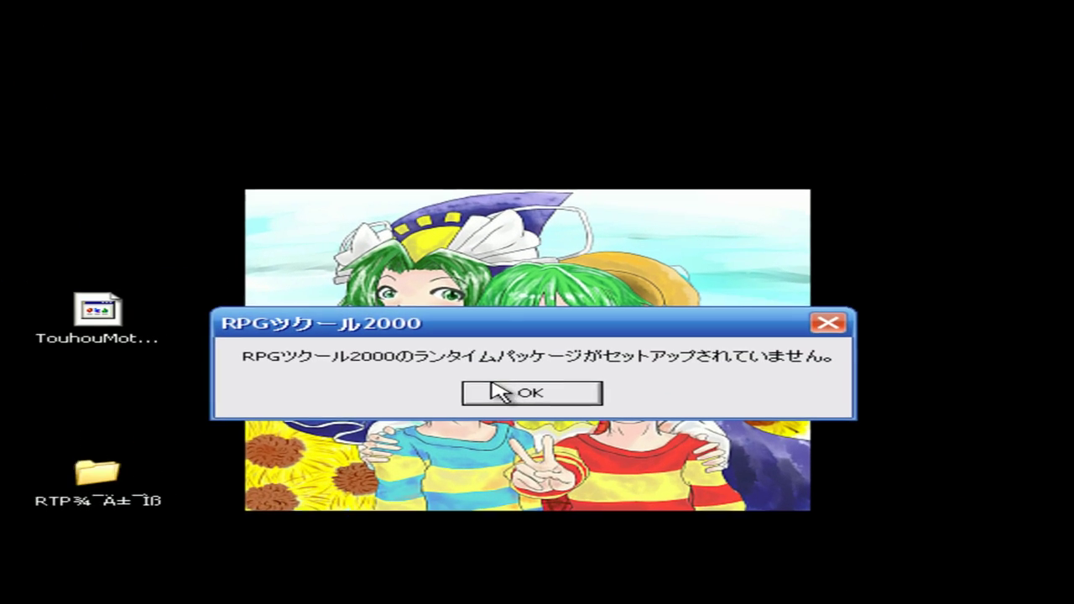
pyautogui.click(527, 326)
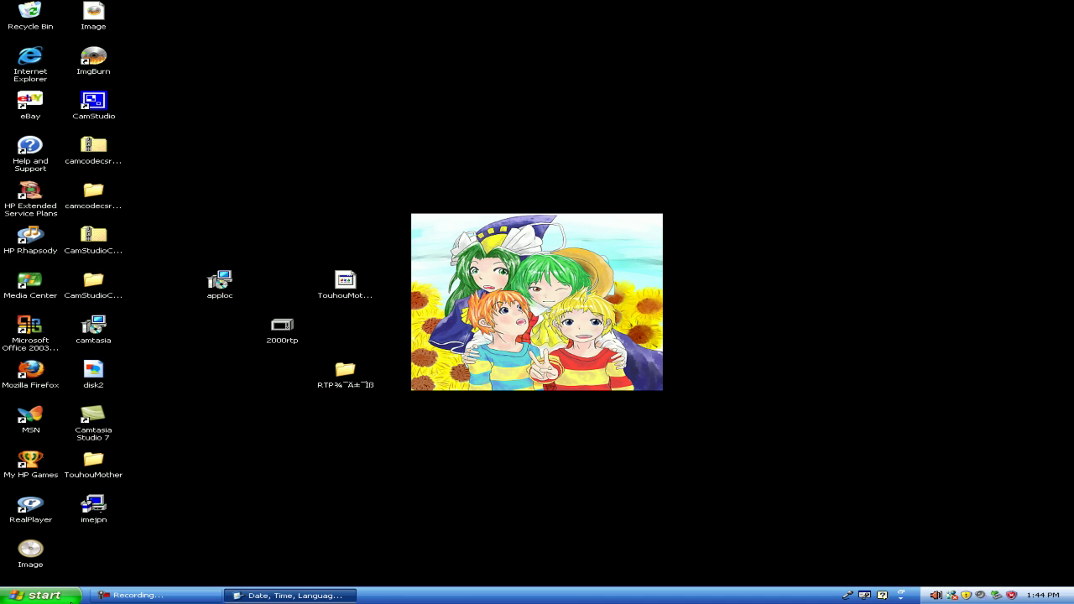
# Step: Set Japanese as the language for non-Unicode programs in Regional and Language Options
pyautogui.click(41, 595)
pyautogui.click(206, 427)
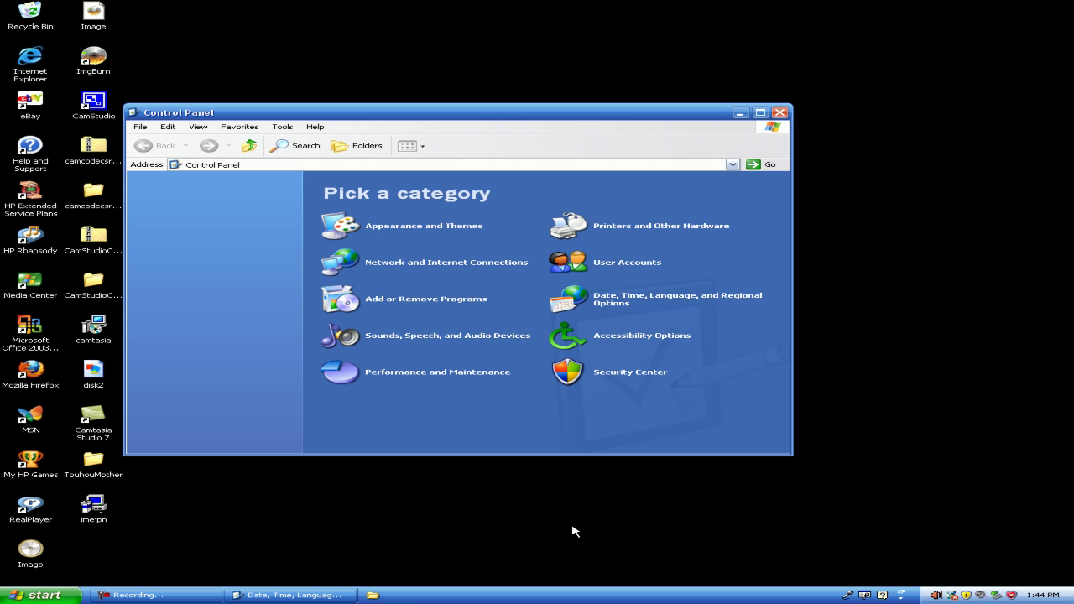
pyautogui.click(615, 291)
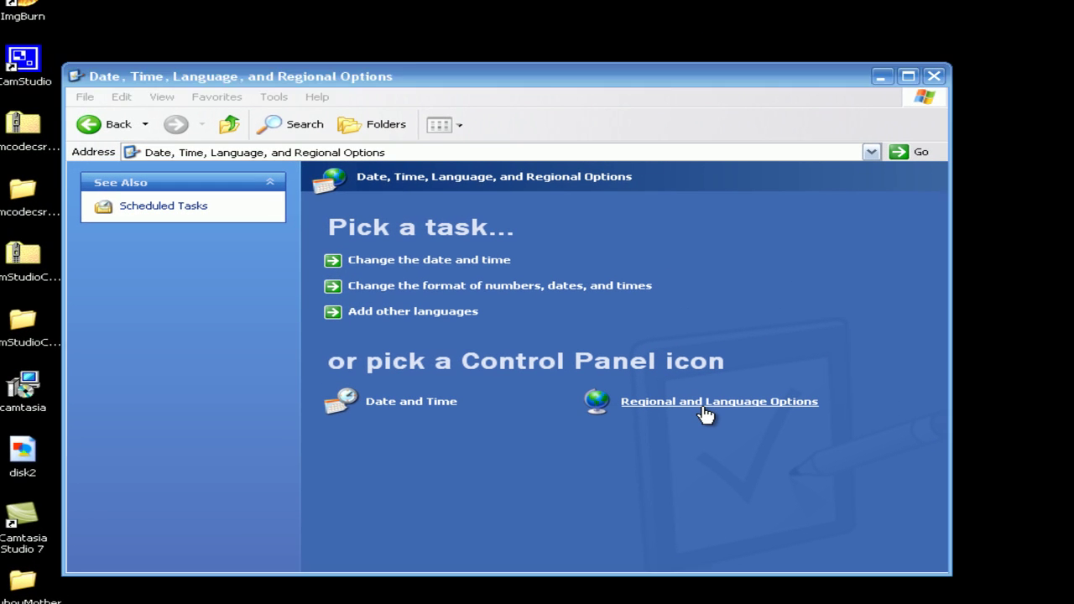
pyautogui.click(703, 408)
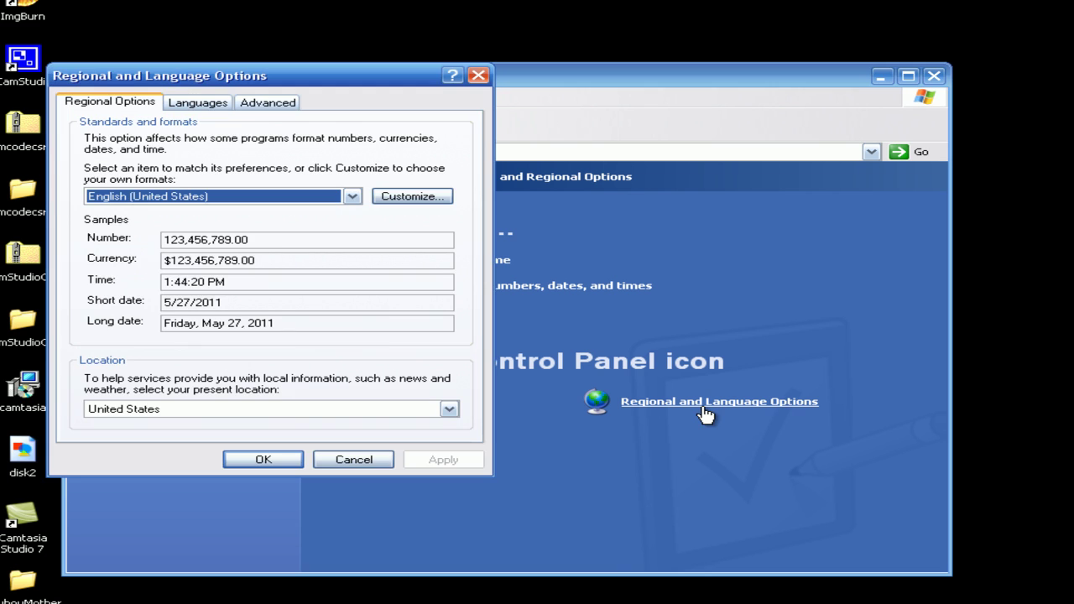
pyautogui.click(262, 104)
pyautogui.click(453, 216)
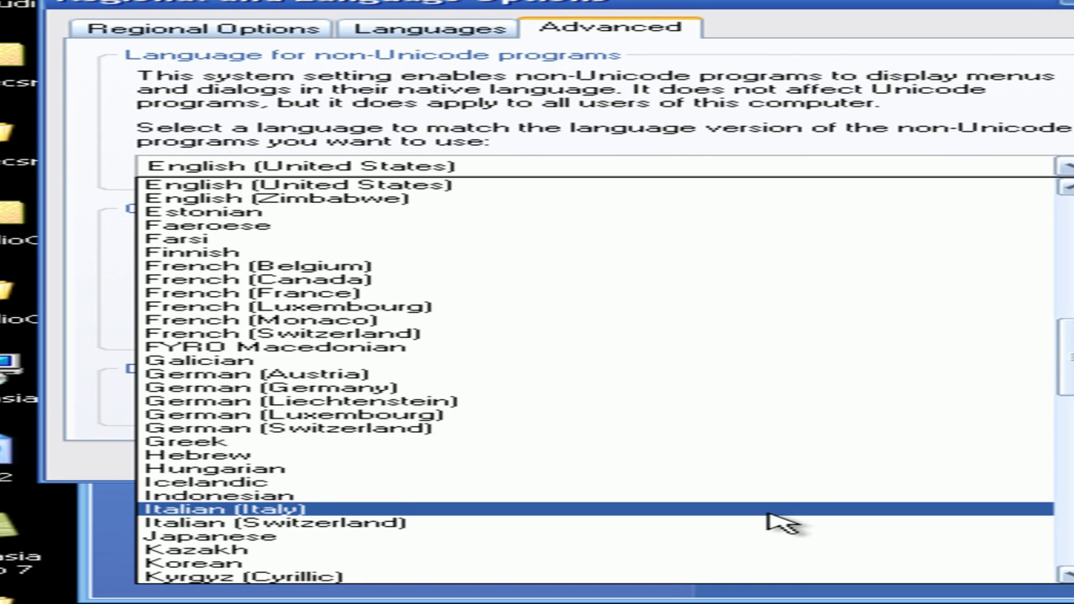
pyautogui.click(751, 536)
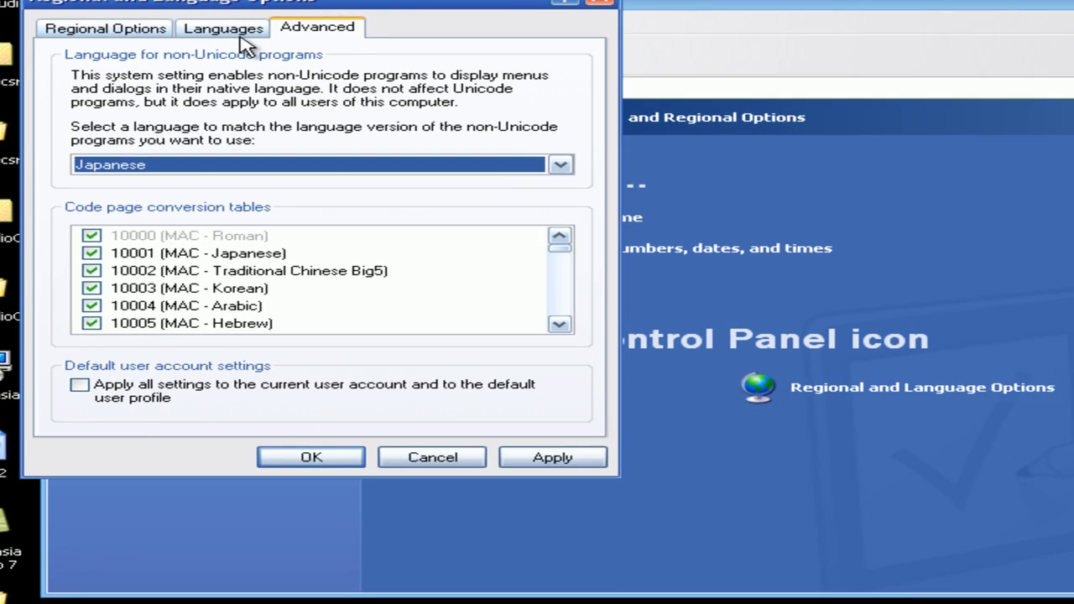
# Step: Check the input language details, apply the settings with OK, and bring up the language files prompt
pyautogui.click(241, 38)
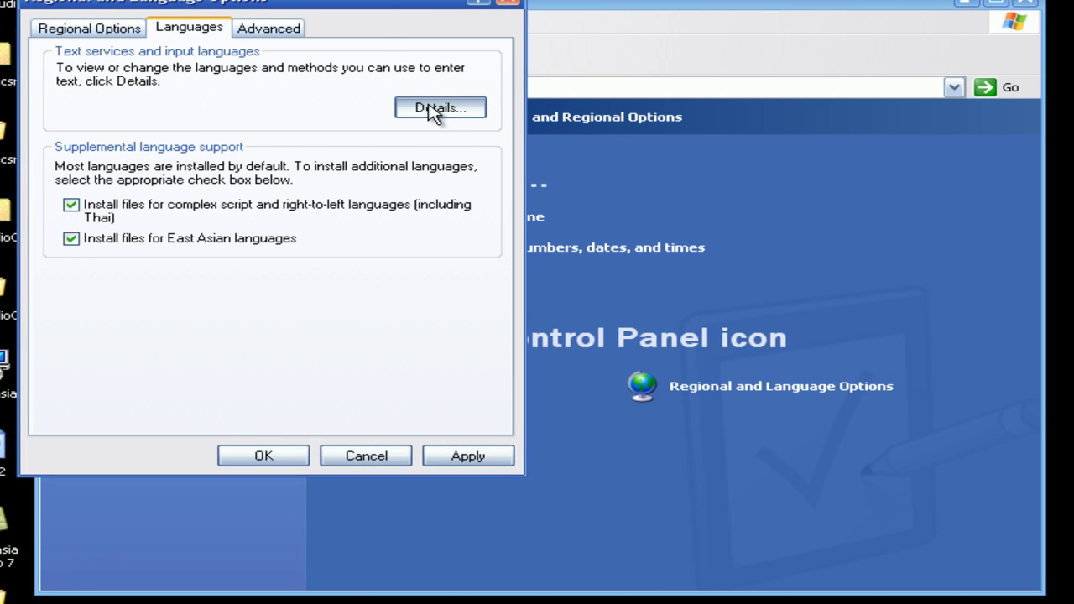
pyautogui.click(434, 110)
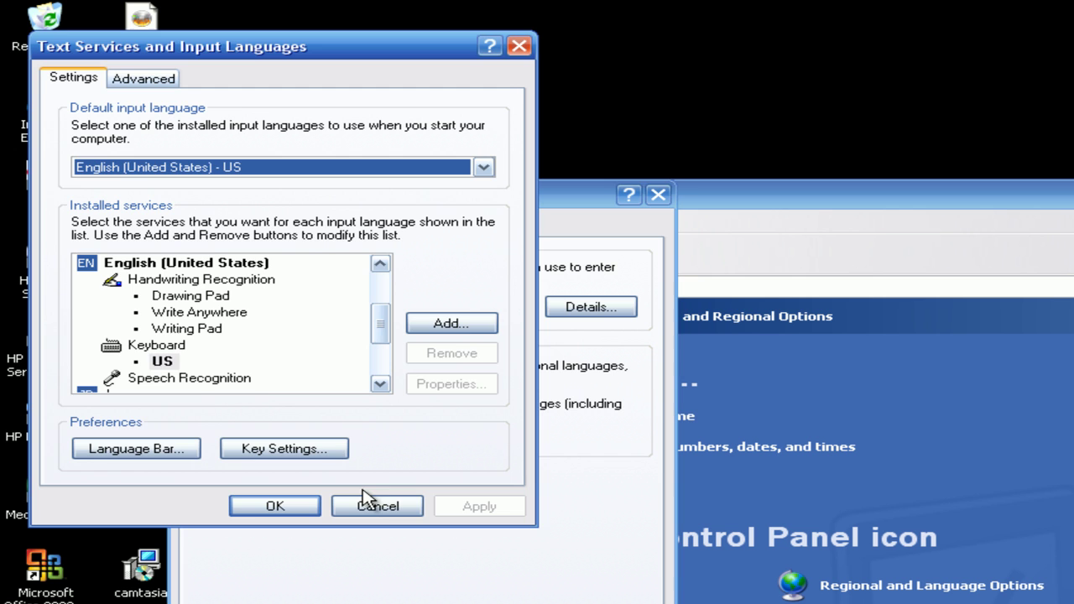
pyautogui.click(372, 506)
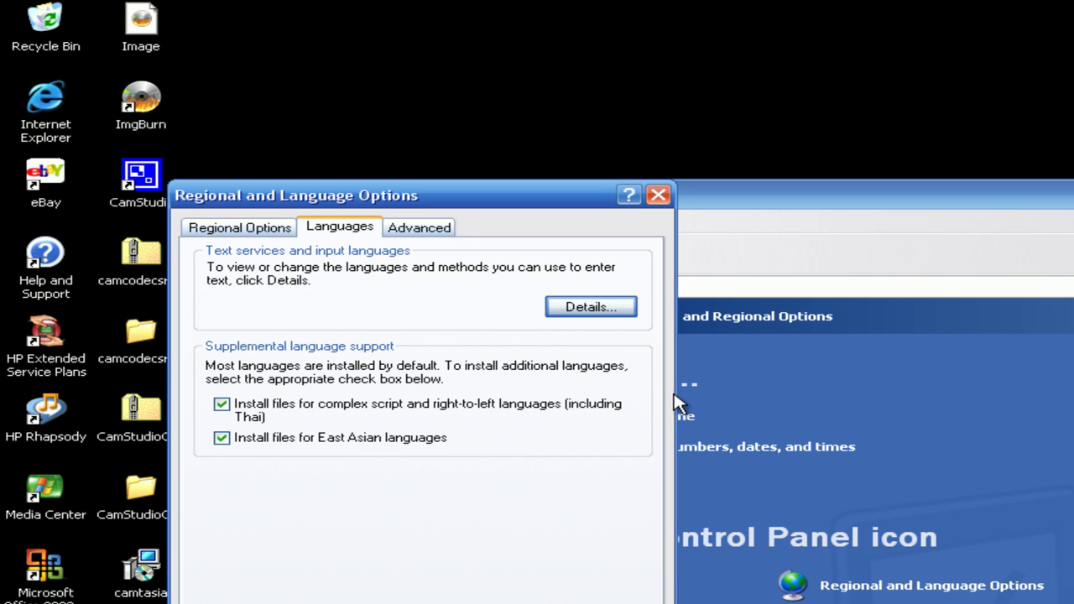
pyautogui.click(234, 230)
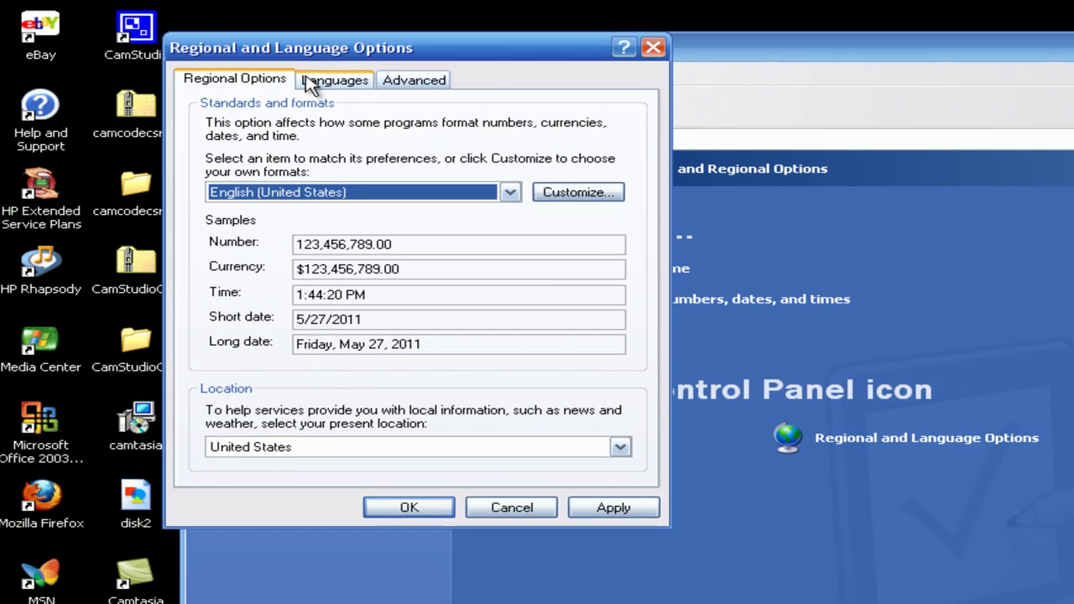
pyautogui.click(372, 508)
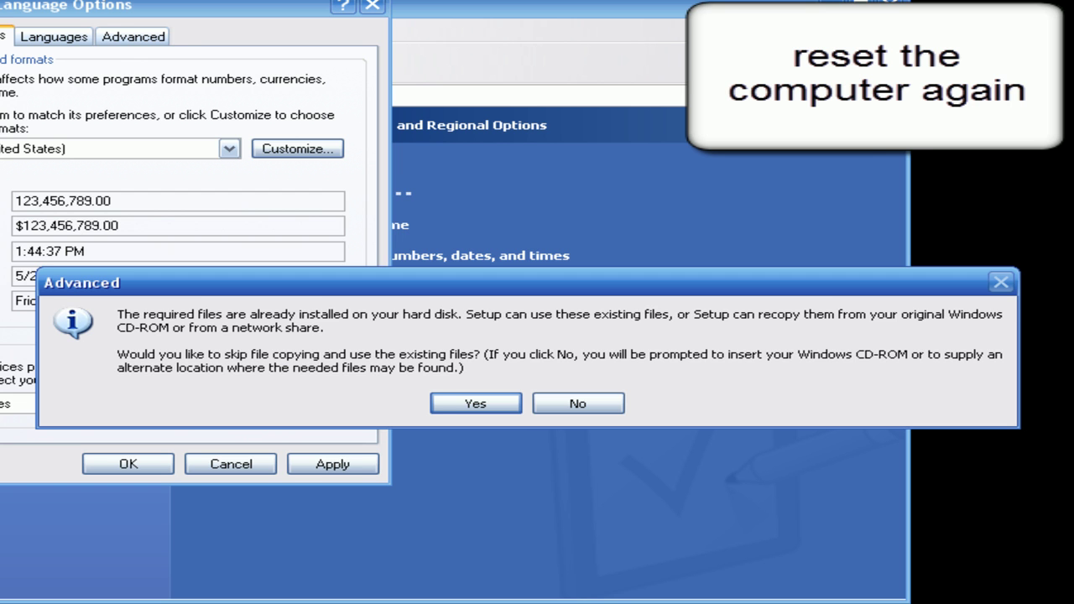
pyautogui.click(772, 597)
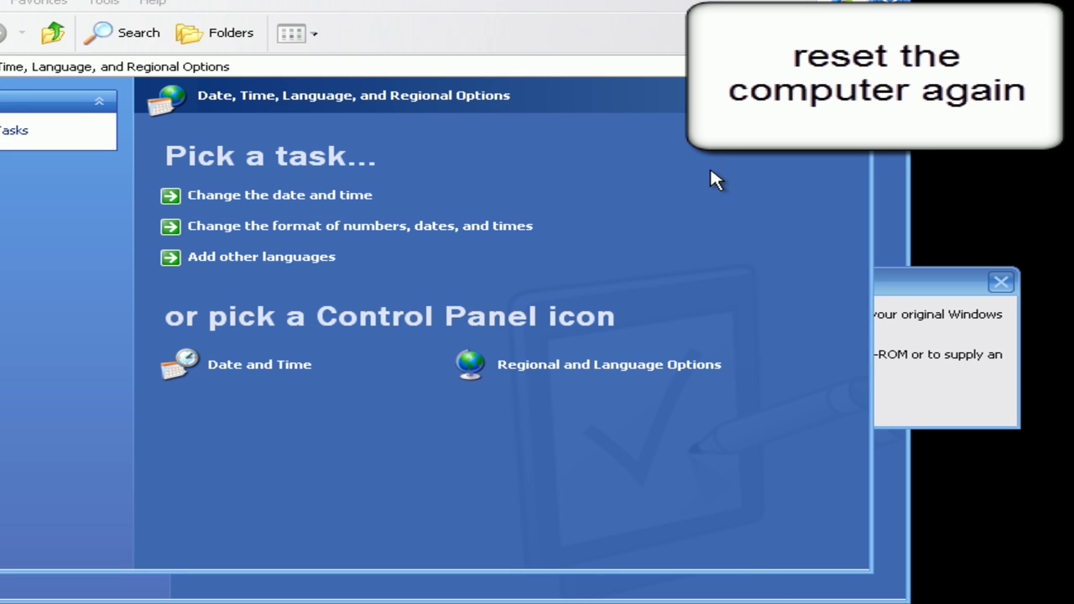
pyautogui.click(772, 600)
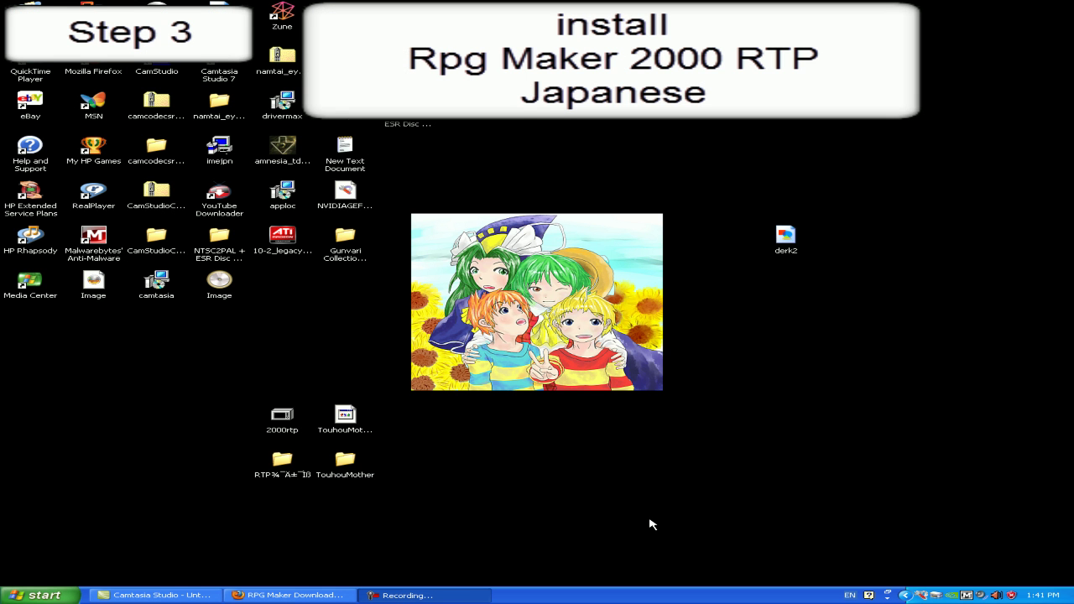
# Step: Run RPG2000RTP from the RTP folder twice, dismiss the filename-syntax errors, and close the folder
pyautogui.doubleClick(281, 470)
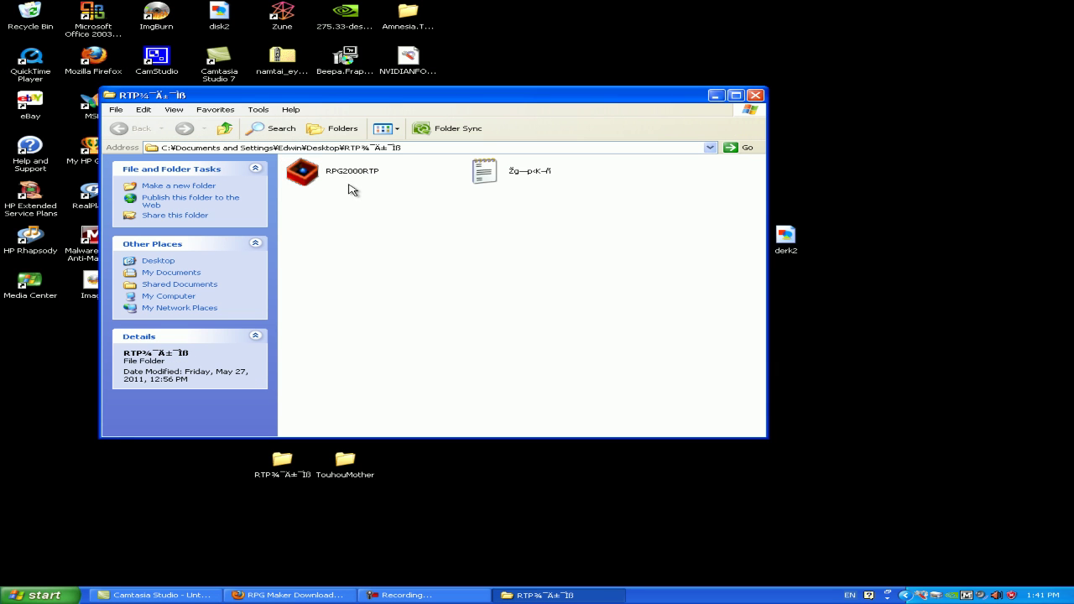
pyautogui.click(352, 174)
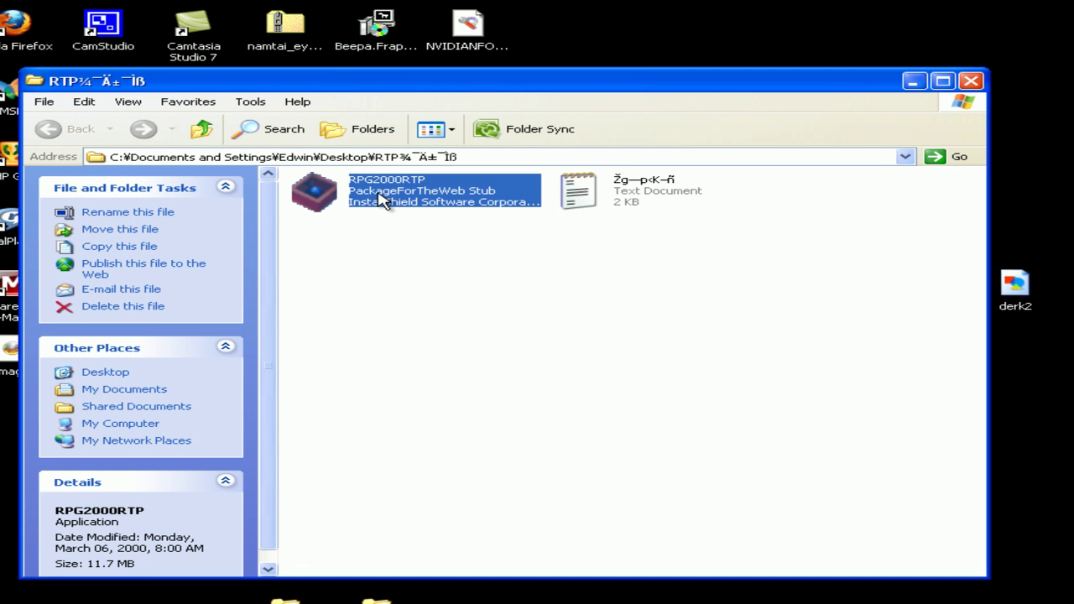
pyautogui.doubleClick(380, 198)
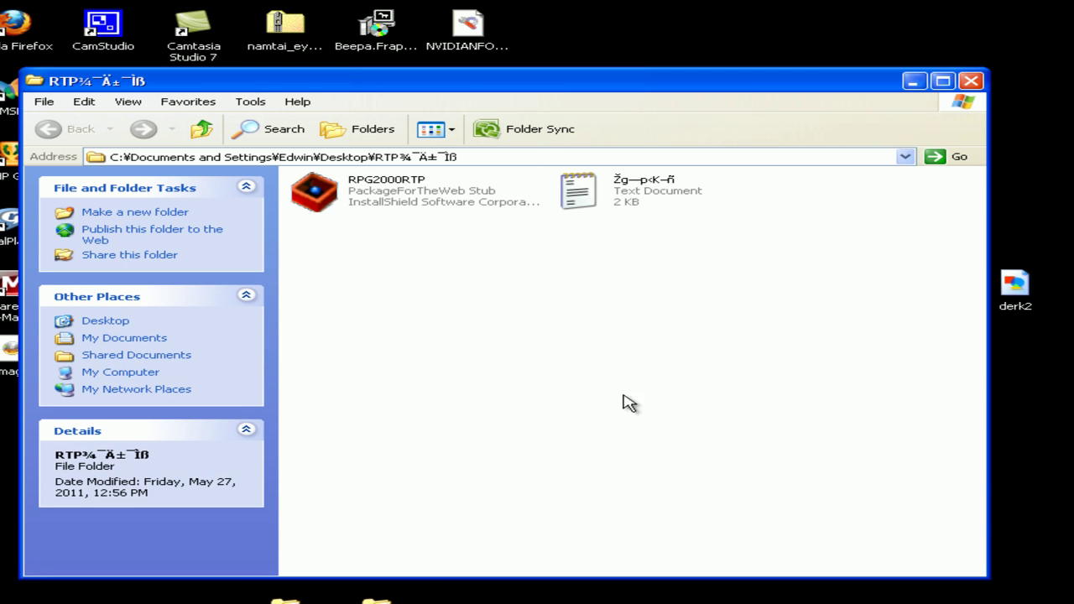
pyautogui.doubleClick(455, 206)
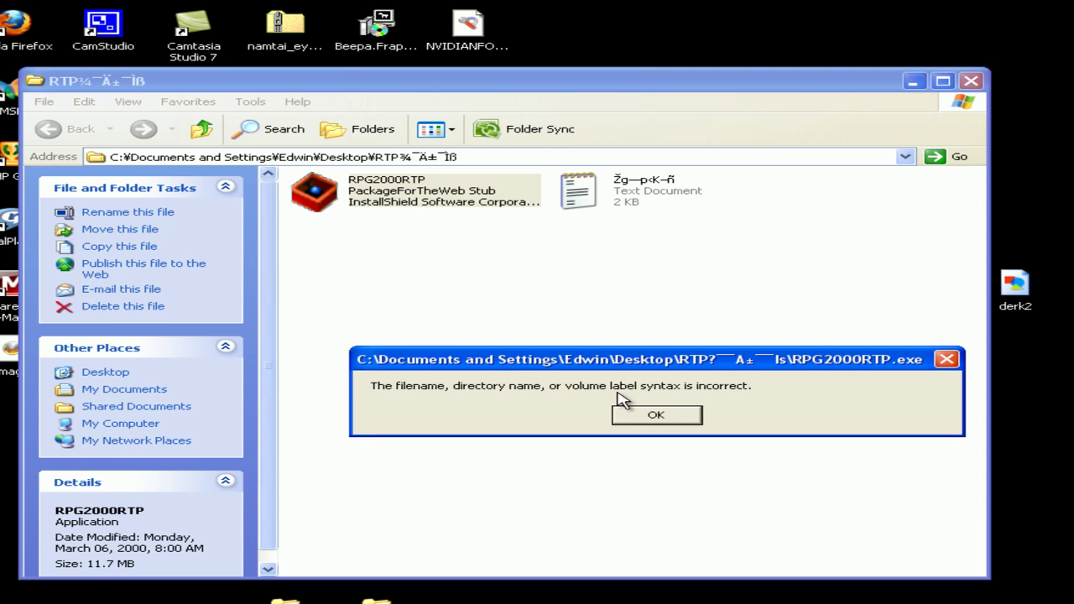
pyautogui.click(625, 413)
pyautogui.click(667, 424)
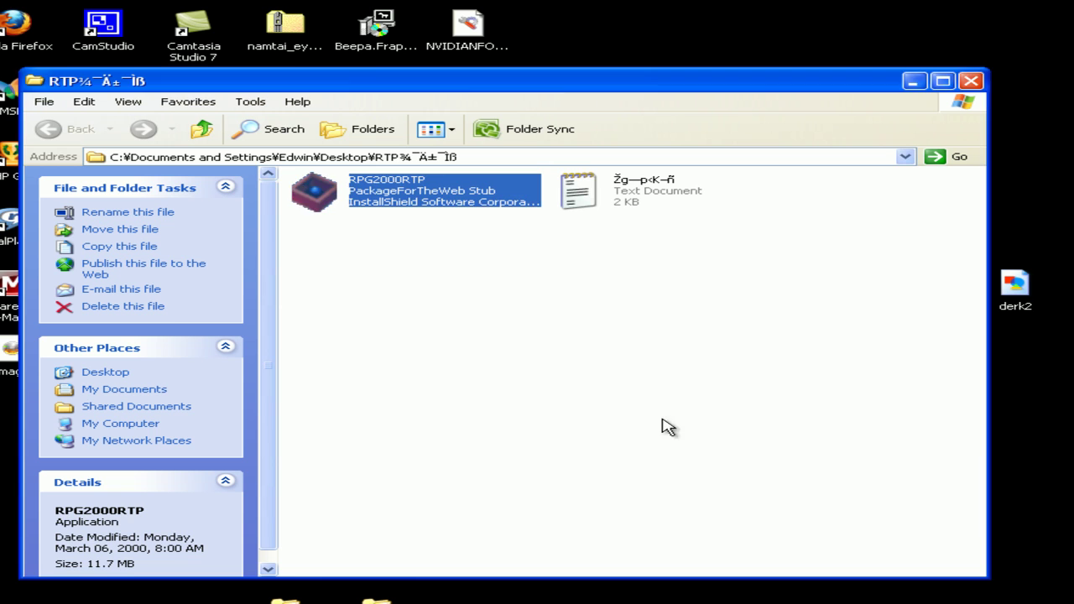
pyautogui.click(970, 84)
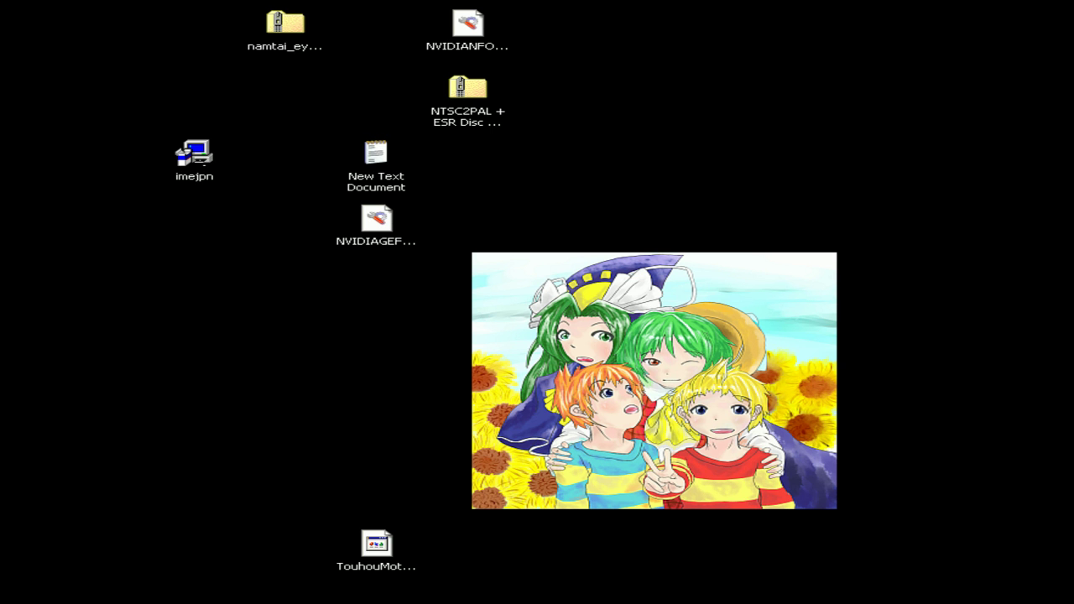
# Step: Delete the garbled-name RTP folder to the Recycle Bin, dismissing the deletion error
pyautogui.doubleClick(277, 592)
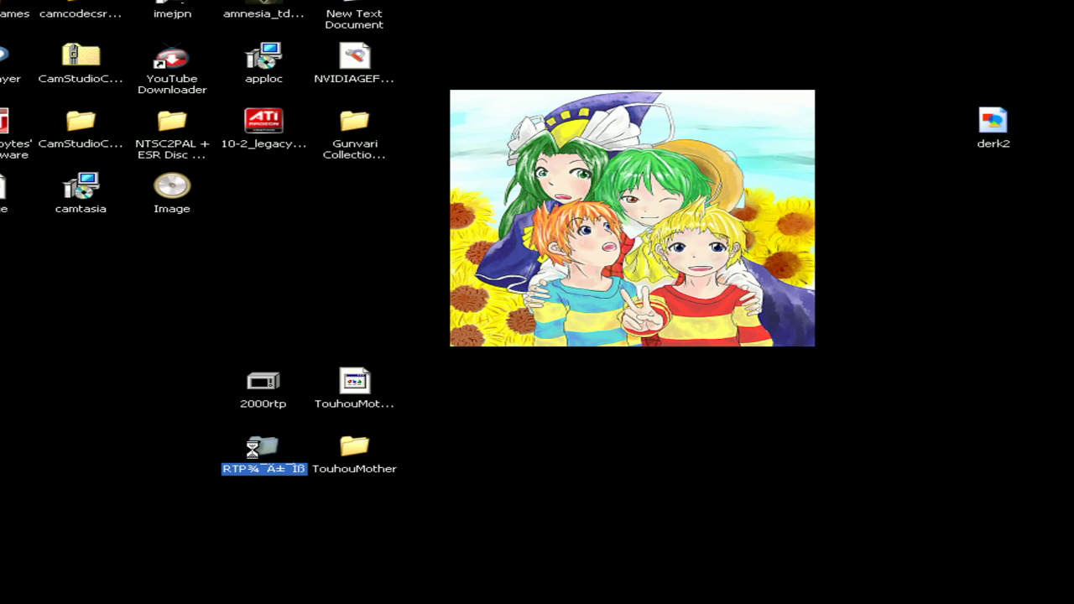
pyautogui.rightClick(262, 444)
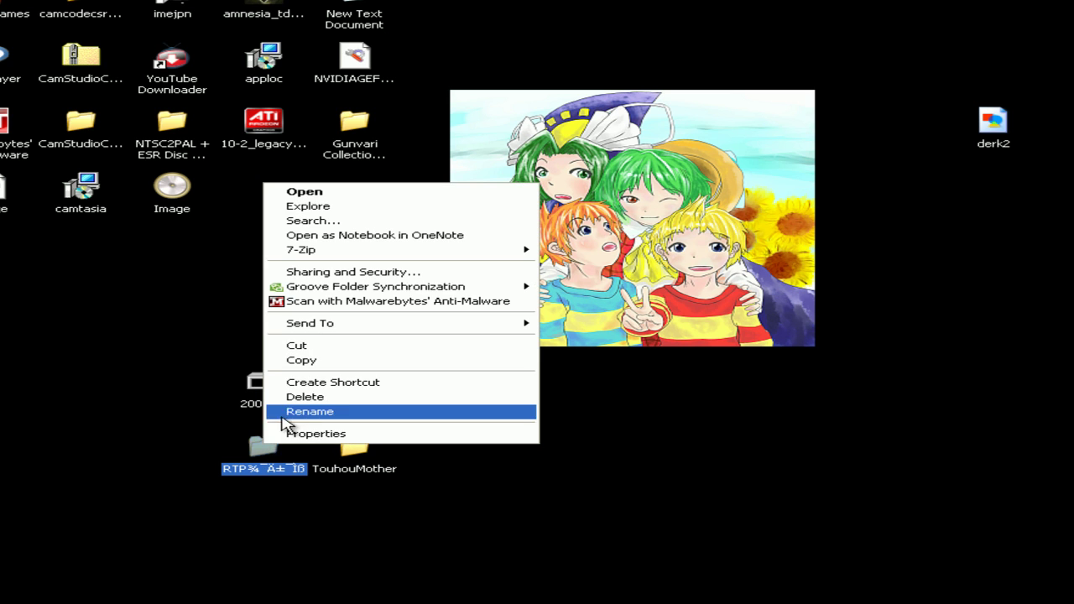
pyautogui.click(291, 410)
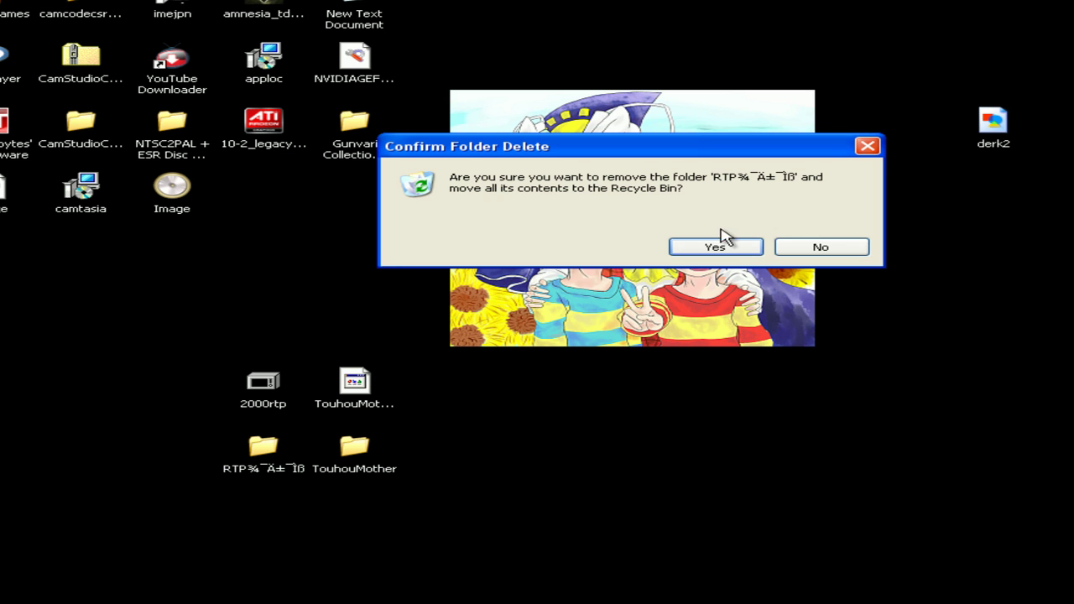
pyautogui.click(745, 248)
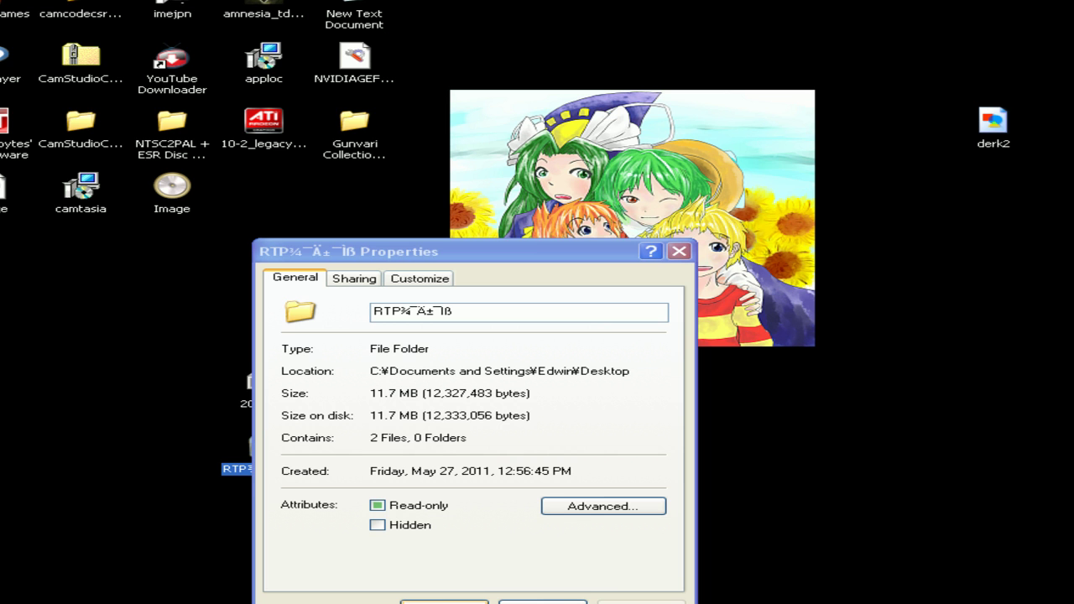
pyautogui.click(444, 601)
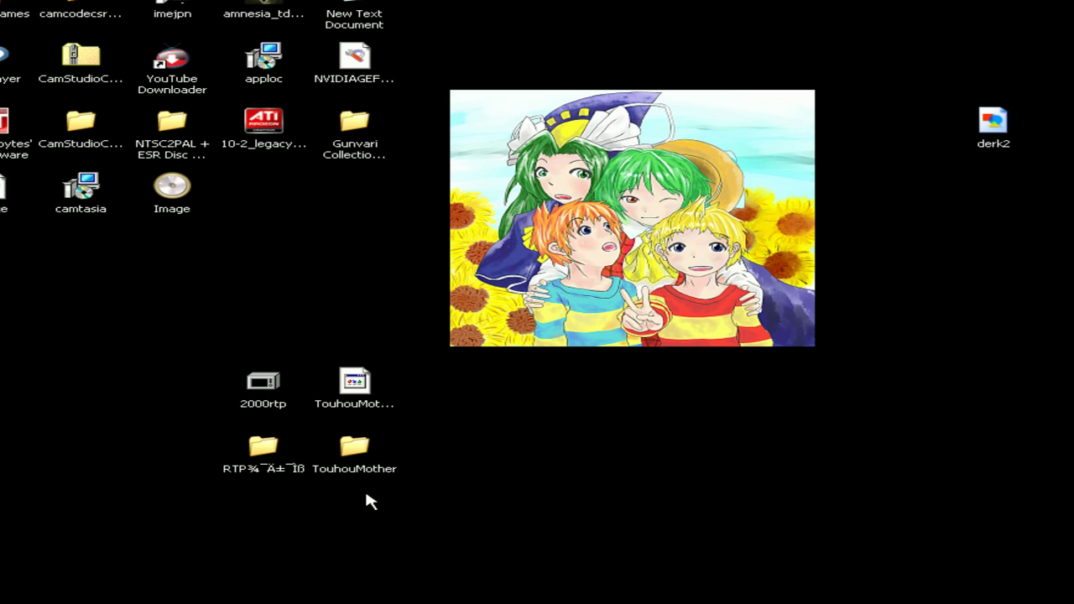
pyautogui.click(280, 452)
pyautogui.rightClick(277, 449)
pyautogui.click(319, 403)
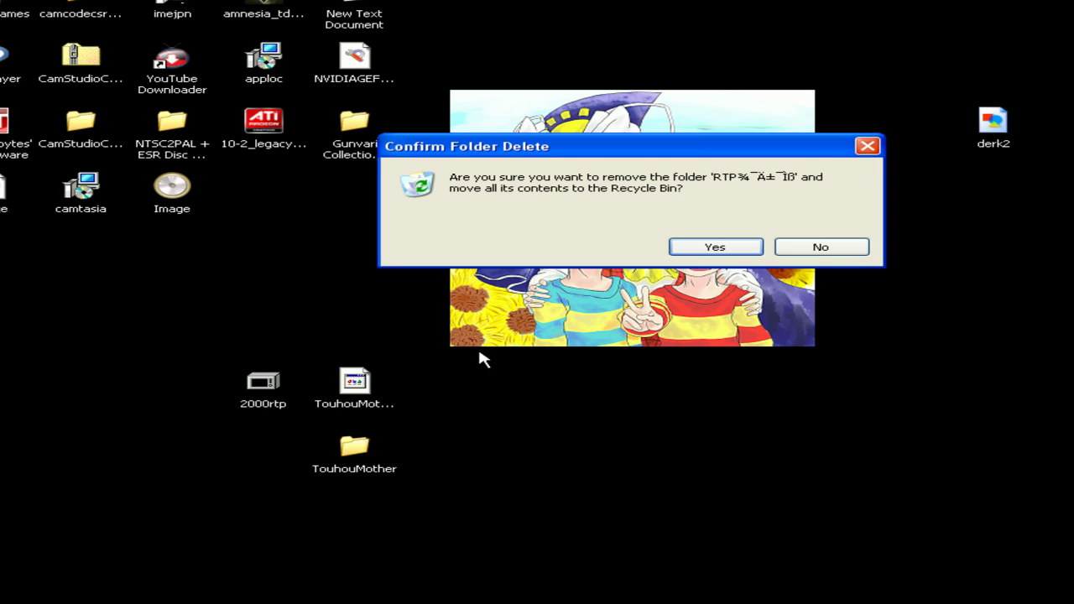
pyautogui.click(718, 245)
pyautogui.click(635, 265)
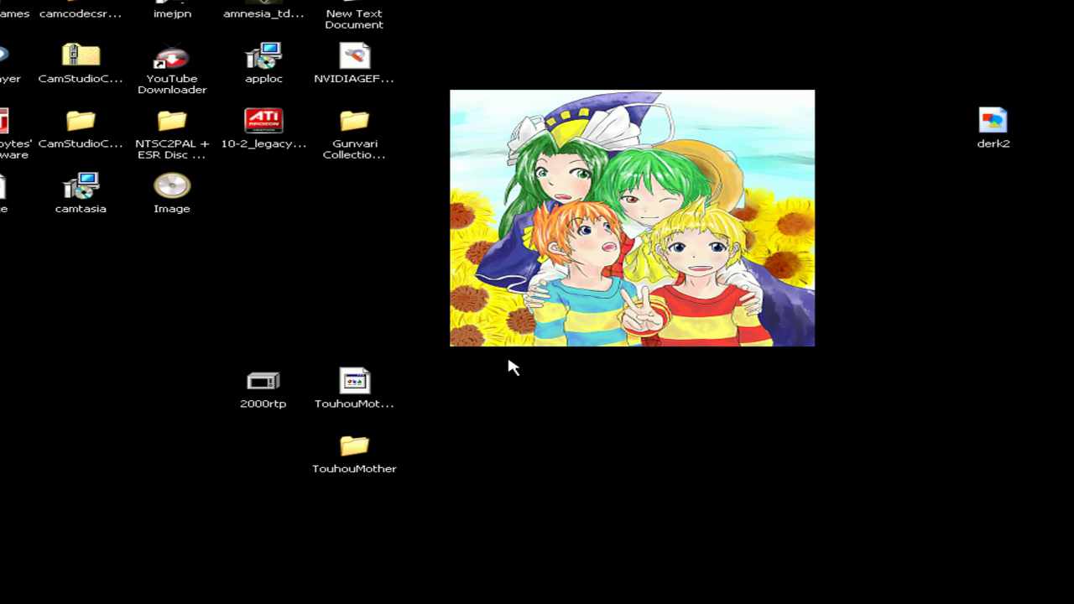
# Step: Run the 2000rtp package and extract RPG2000RTP into a new RTPセットアップ folder
pyautogui.doubleClick(276, 403)
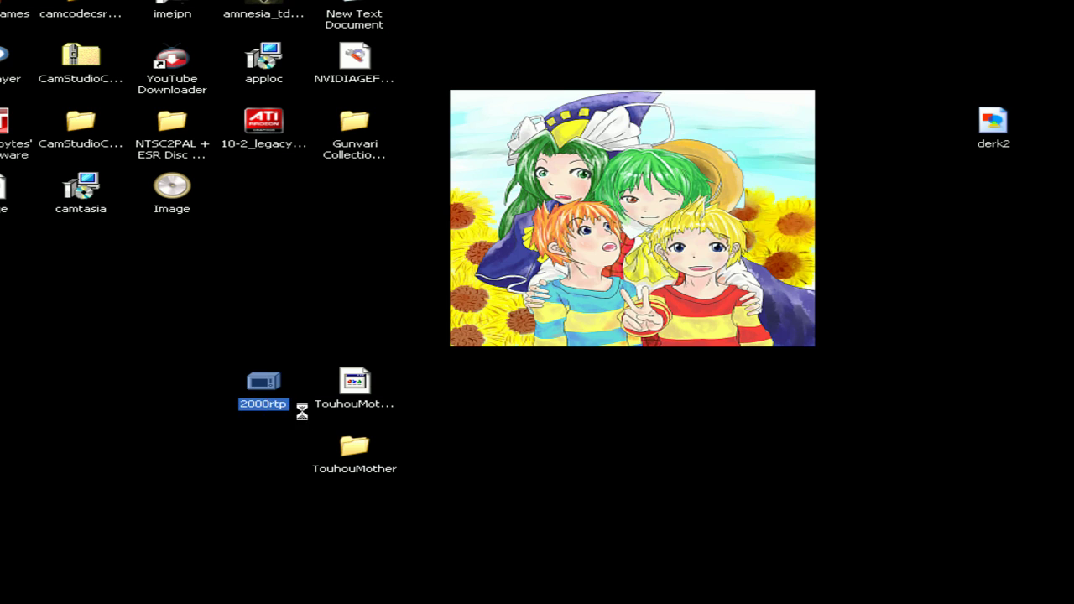
pyautogui.click(684, 230)
pyautogui.click(551, 291)
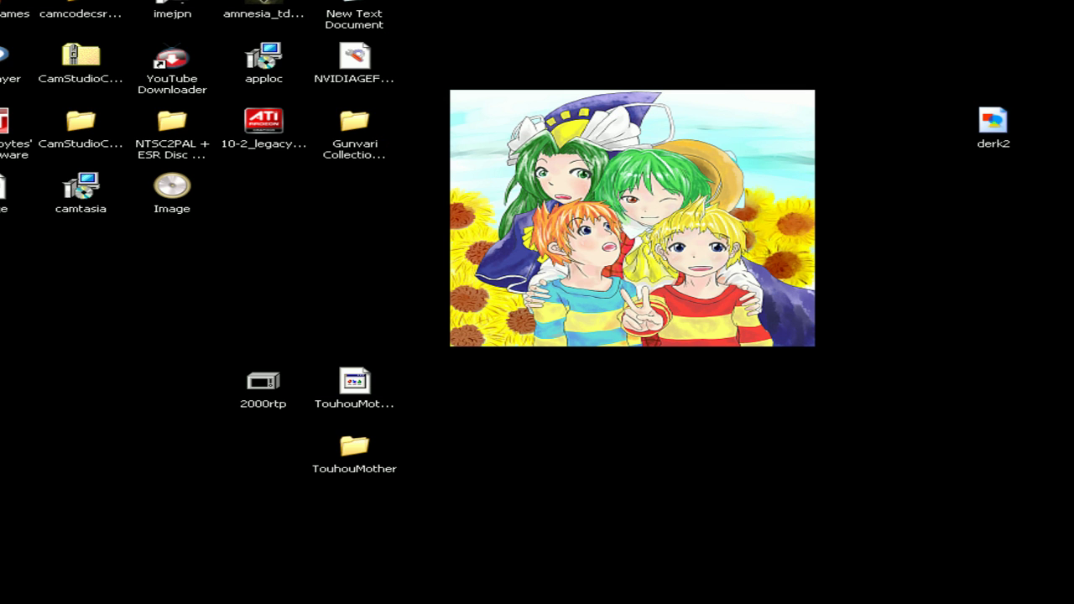
# Step: Move the RTPセットアップ folder beside the game icons, open it, and launch RPG2000RTP
pyautogui.click(73, 320)
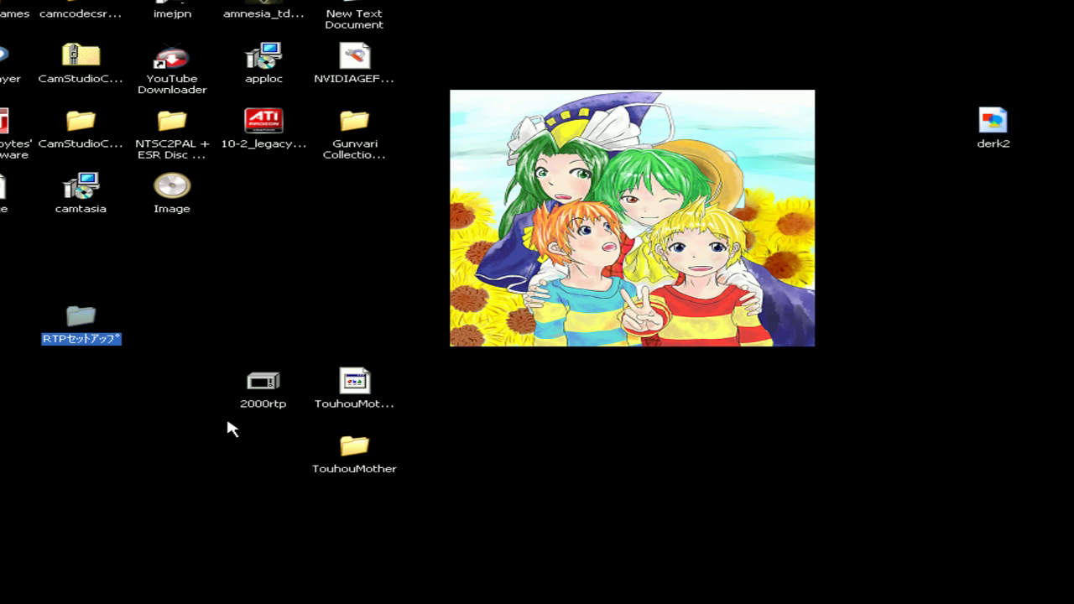
pyautogui.moveTo(228, 425); pyautogui.dragTo(253, 451)
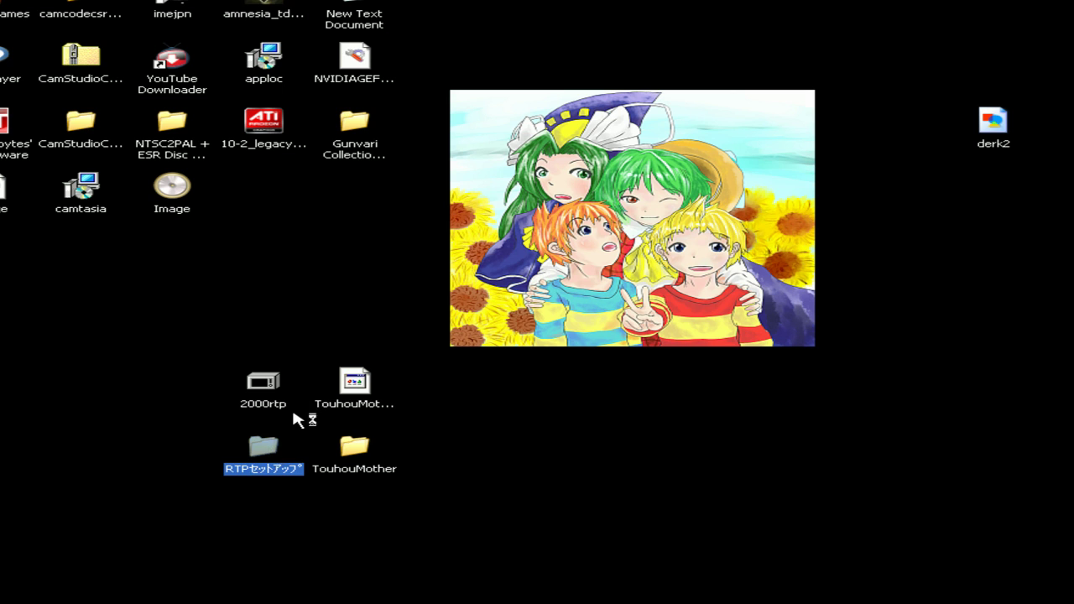
pyautogui.click(293, 413)
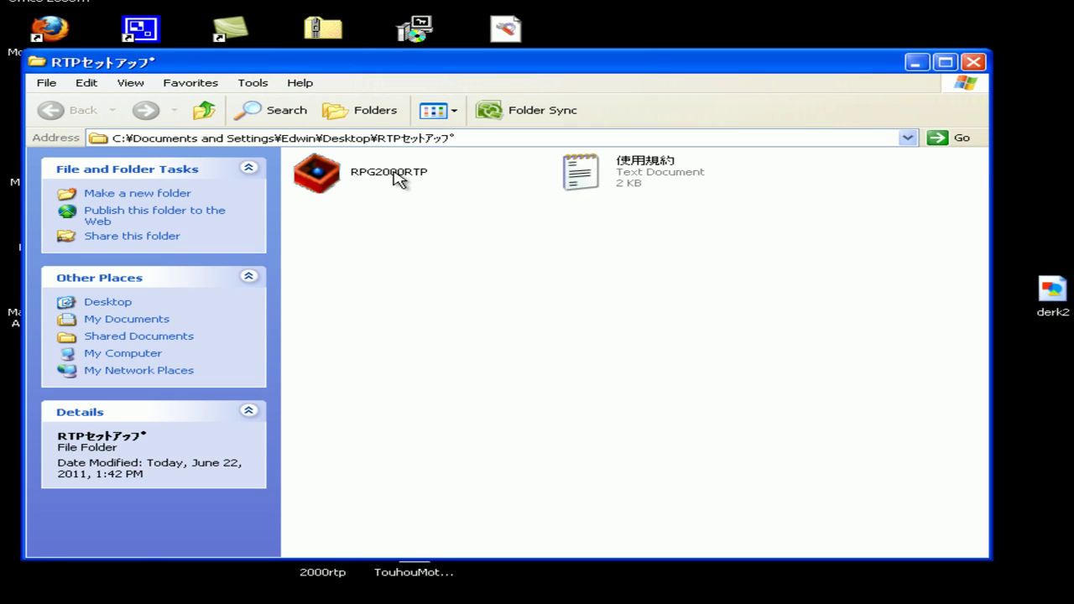
pyautogui.doubleClick(395, 171)
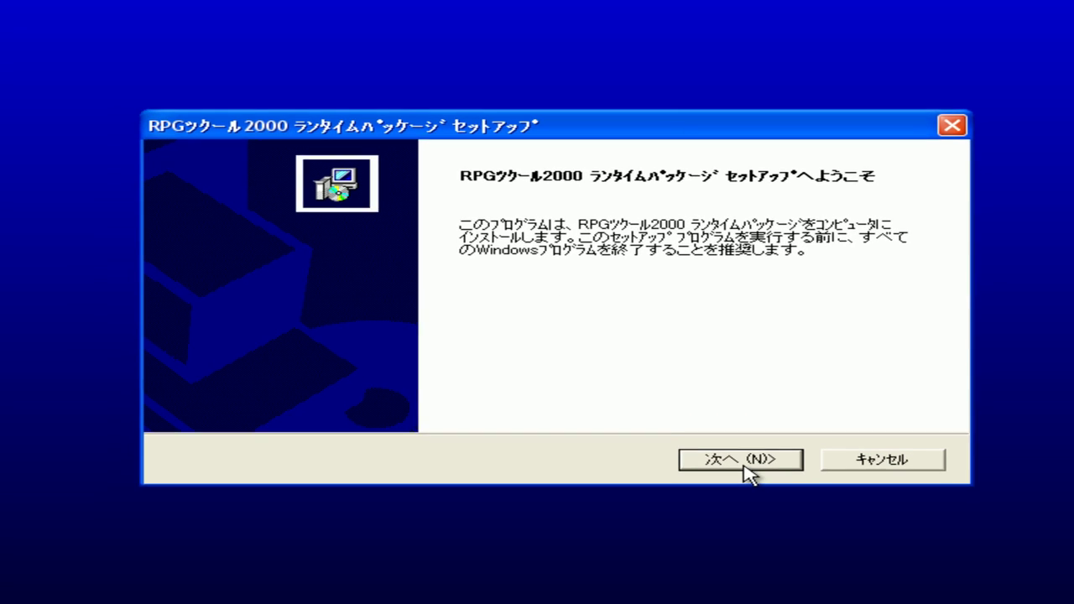
# Step: Go through the 次へ pages to install the runtime and finish setup with 完了
pyautogui.click(725, 481)
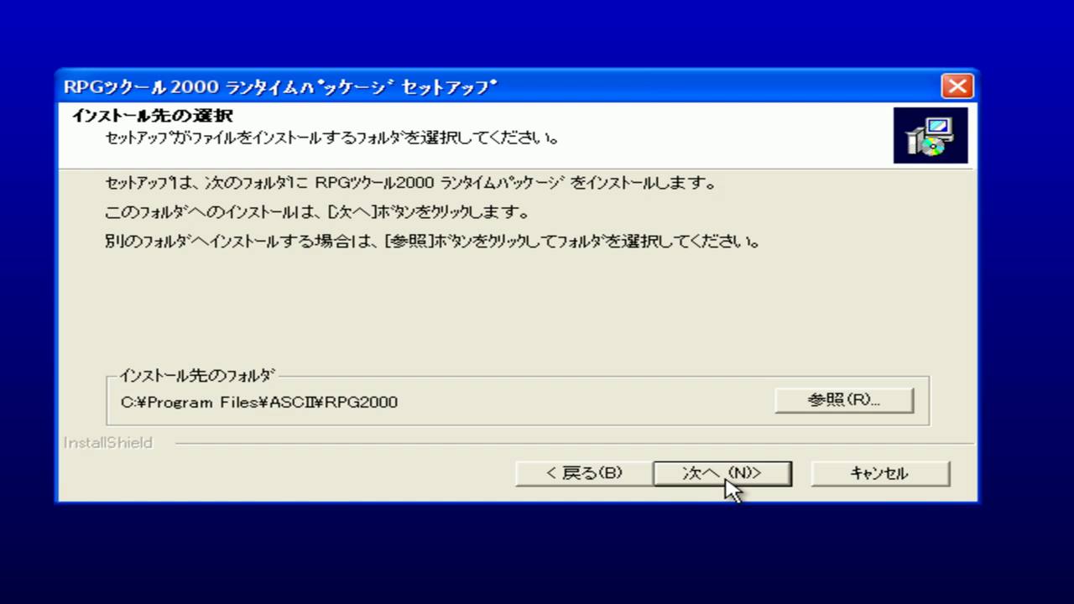
pyautogui.click(725, 481)
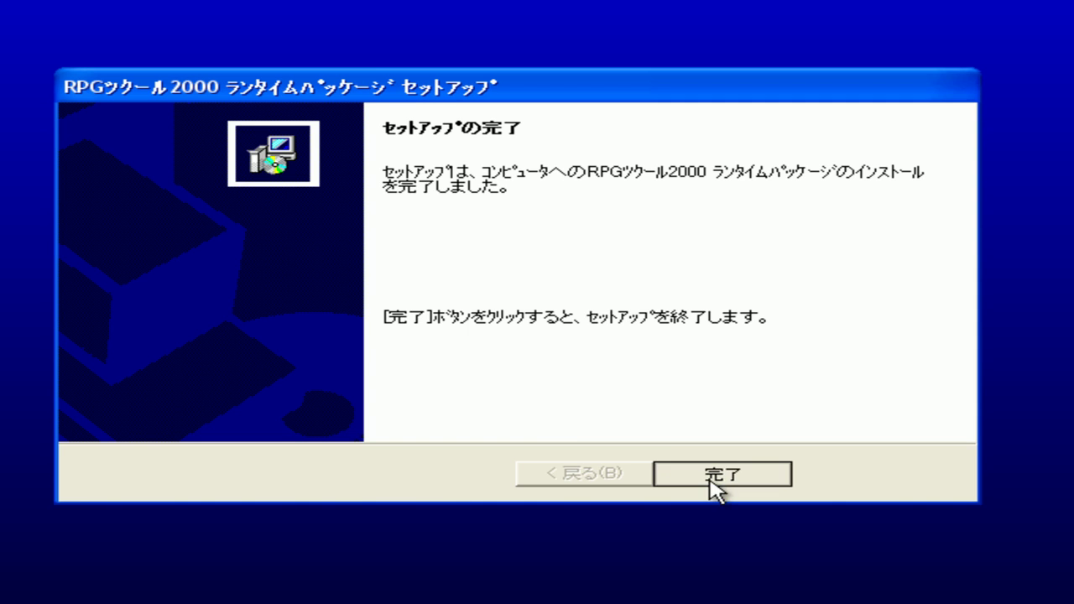
pyautogui.click(710, 478)
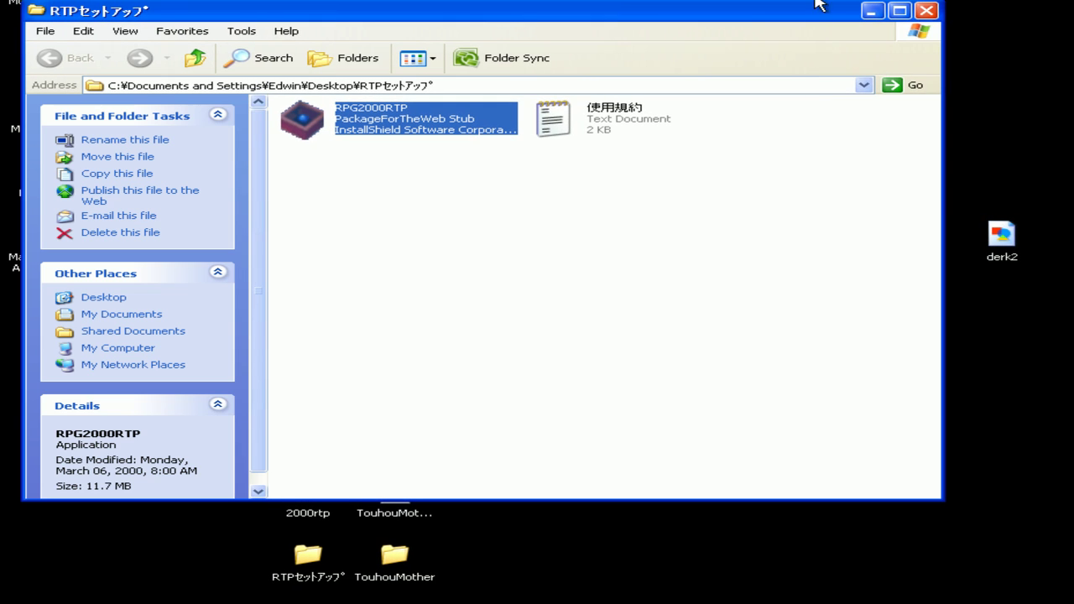
# Step: Close the RTPセットアップ window, shift the TouhouMother folder right, and launch AppLocale
pyautogui.click(925, 11)
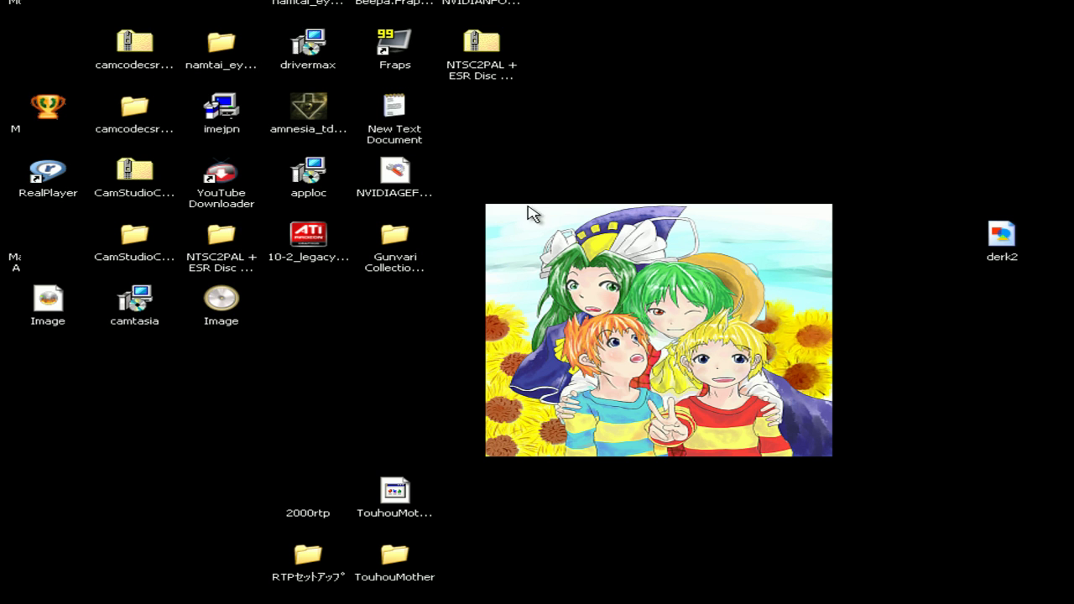
pyautogui.moveTo(406, 556); pyautogui.dragTo(581, 502)
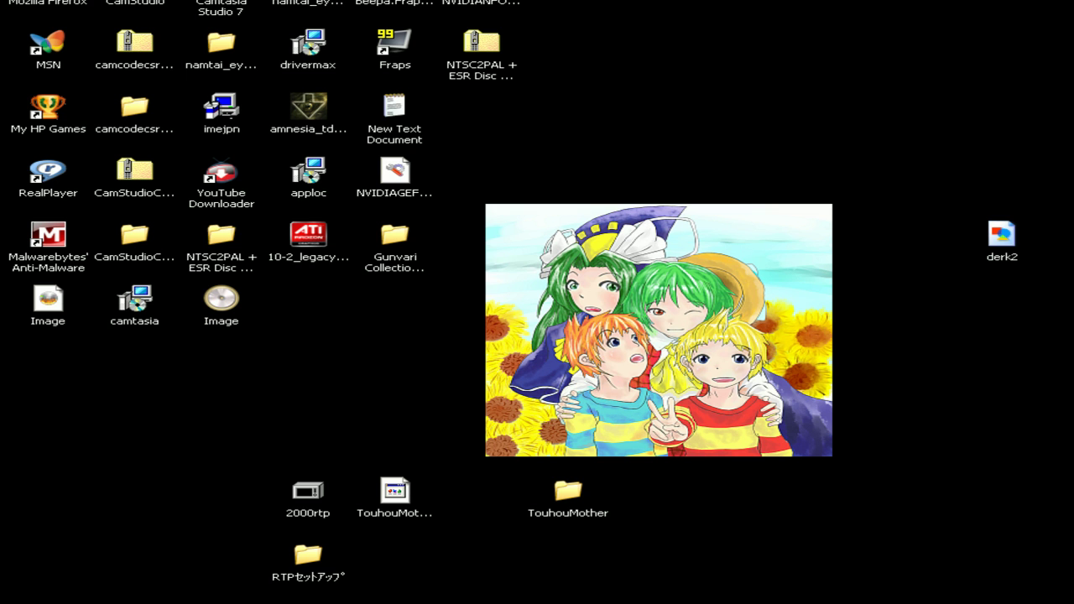
pyautogui.click(0, 603)
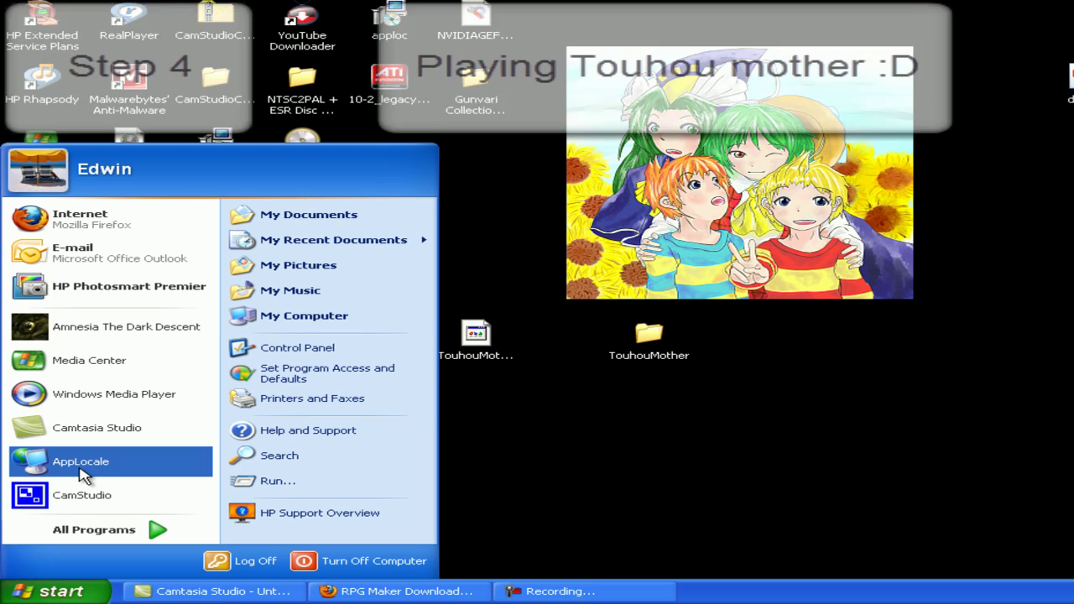
pyautogui.click(84, 476)
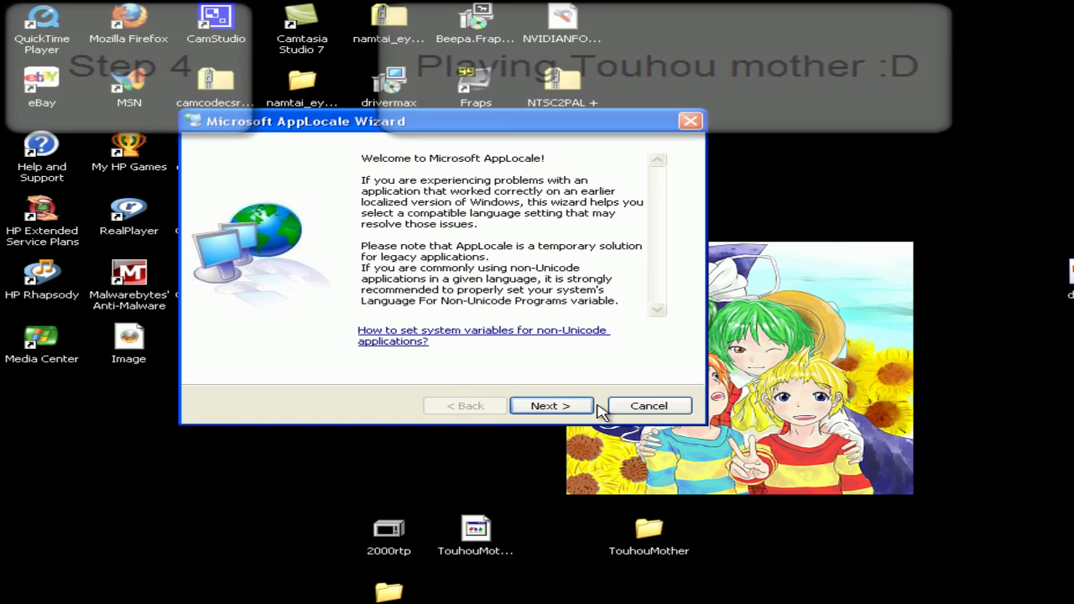
# Step: Select TouhouMother's RPG_RT as the application for AppLocale to run
pyautogui.click(546, 405)
pyautogui.click(610, 299)
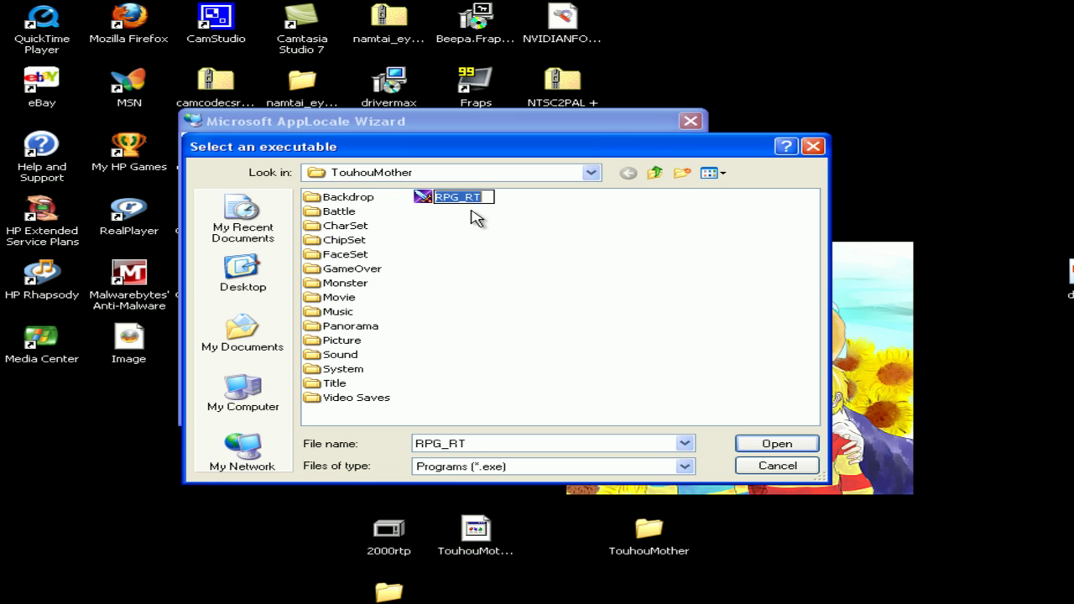
pyautogui.click(448, 203)
pyautogui.click(772, 443)
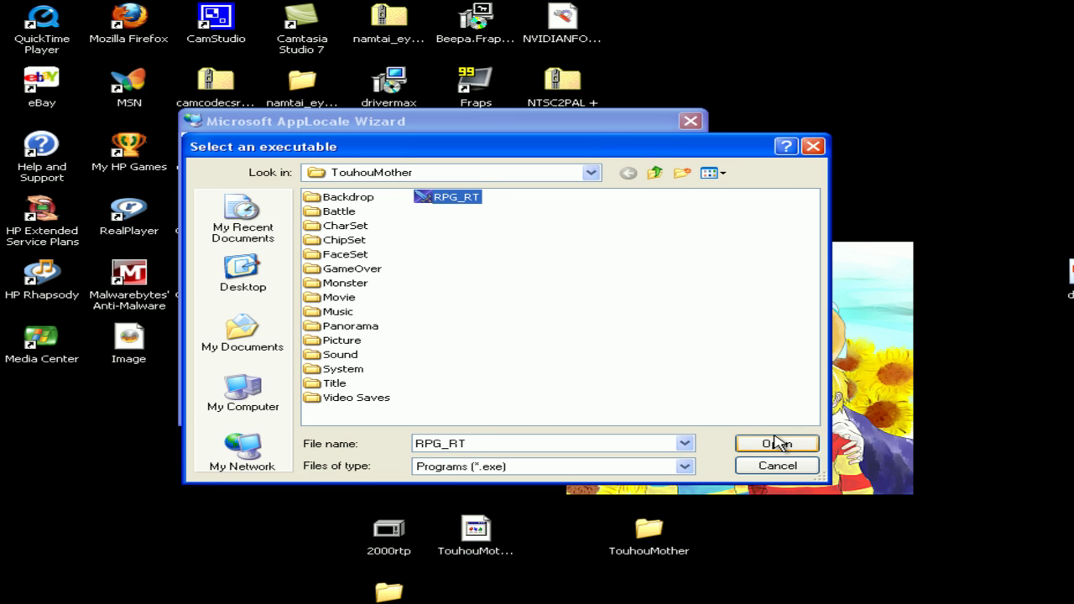
# Step: Choose 日本語 as the application language and launch the game
pyautogui.click(550, 407)
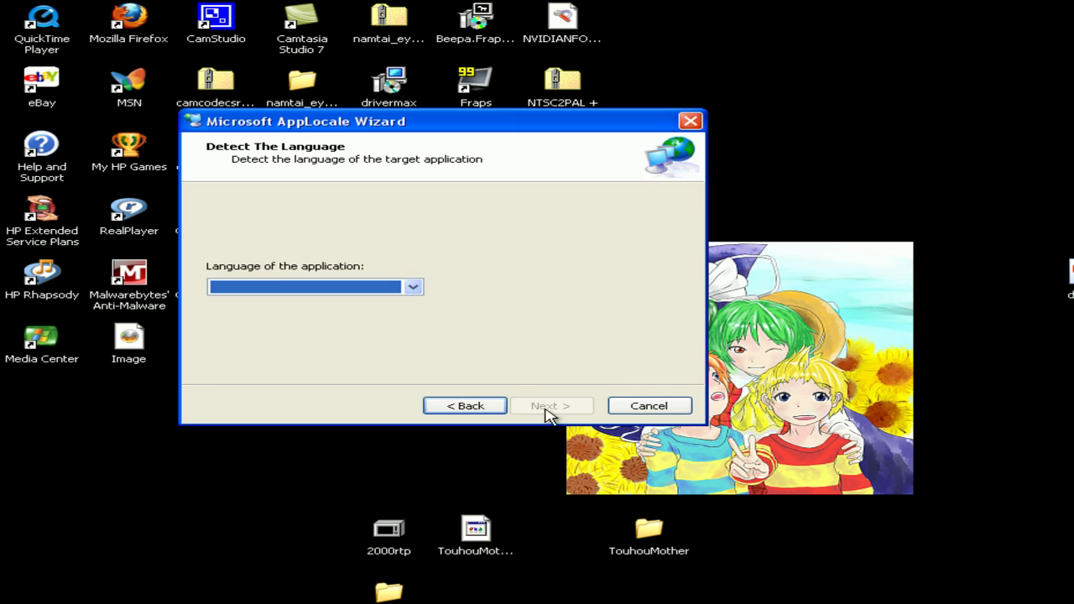
pyautogui.click(414, 288)
pyautogui.moveTo(423, 336); pyautogui.dragTo(417, 550)
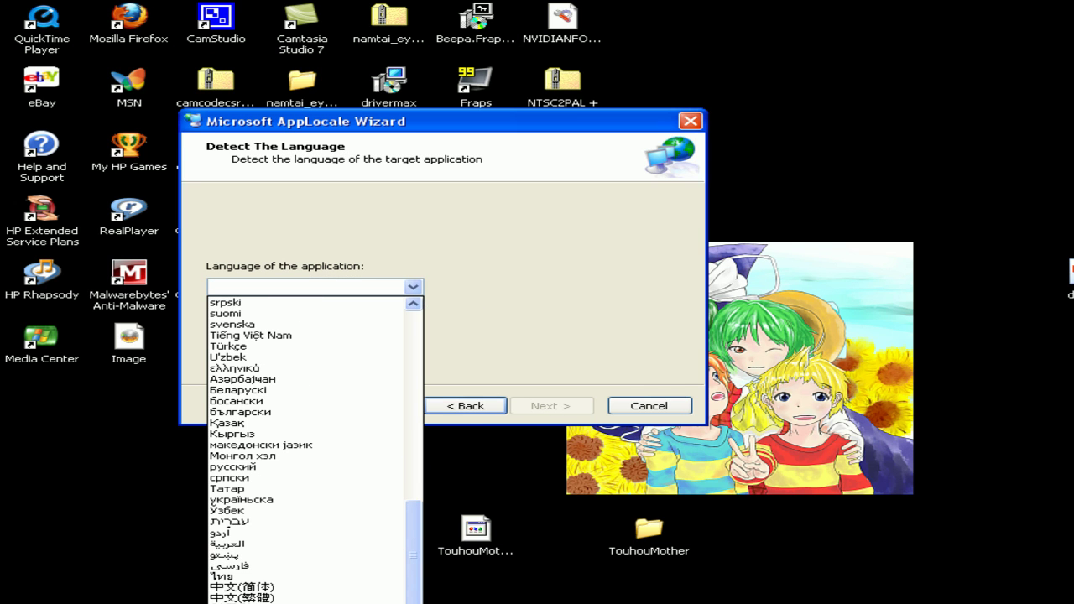
pyautogui.click(230, 603)
pyautogui.click(549, 408)
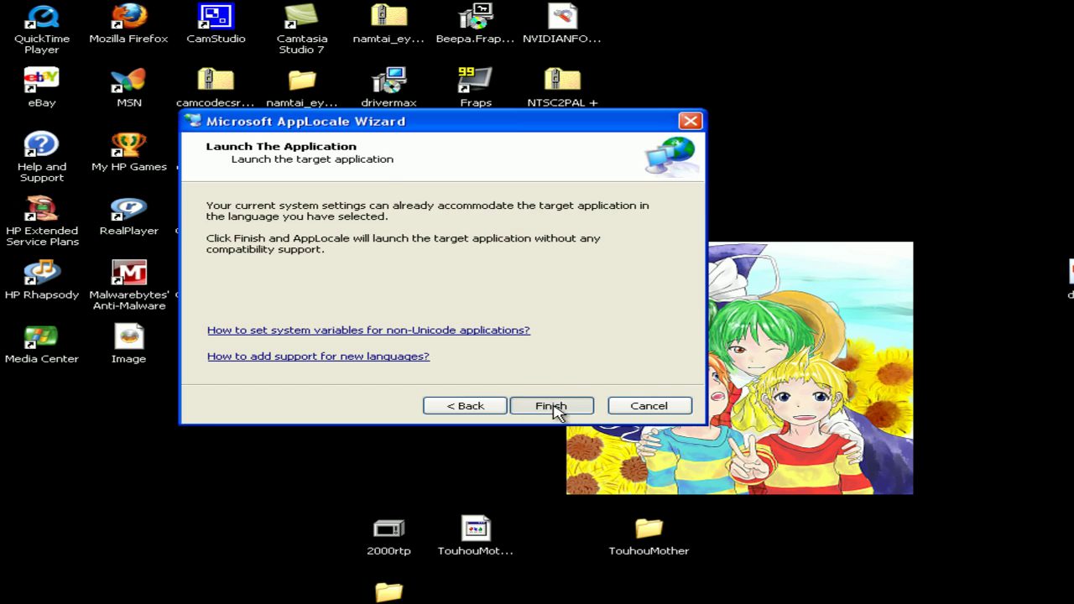
pyautogui.click(550, 407)
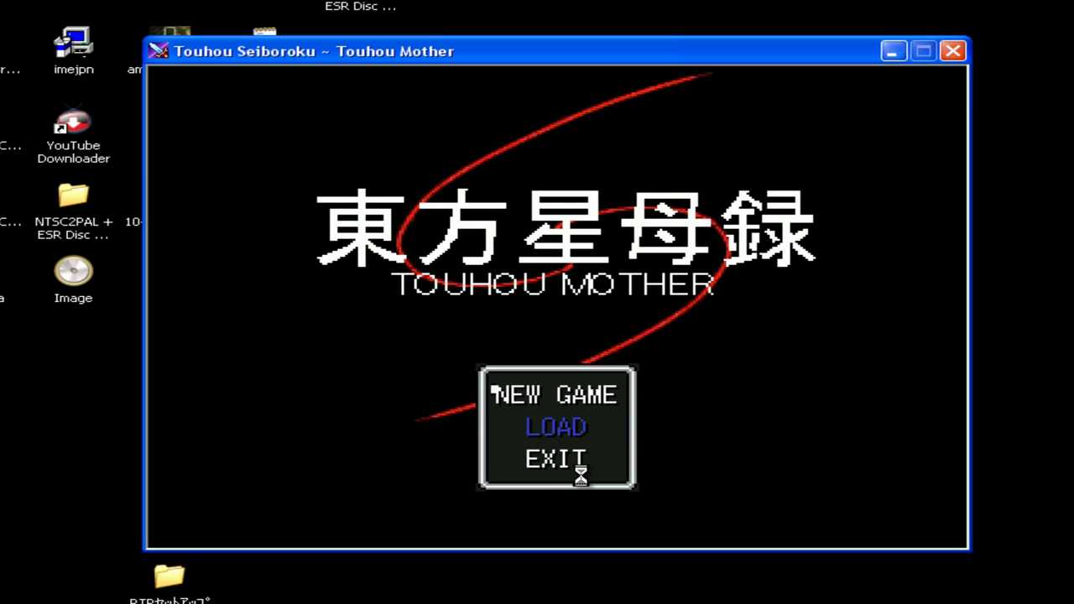
# Step: Pick NEW GAME on the title menu to reach the caution screen, then close the game window
pyautogui.press('Down')
pyautogui.press('Down')
pyautogui.press('Down')
pyautogui.press('Return')
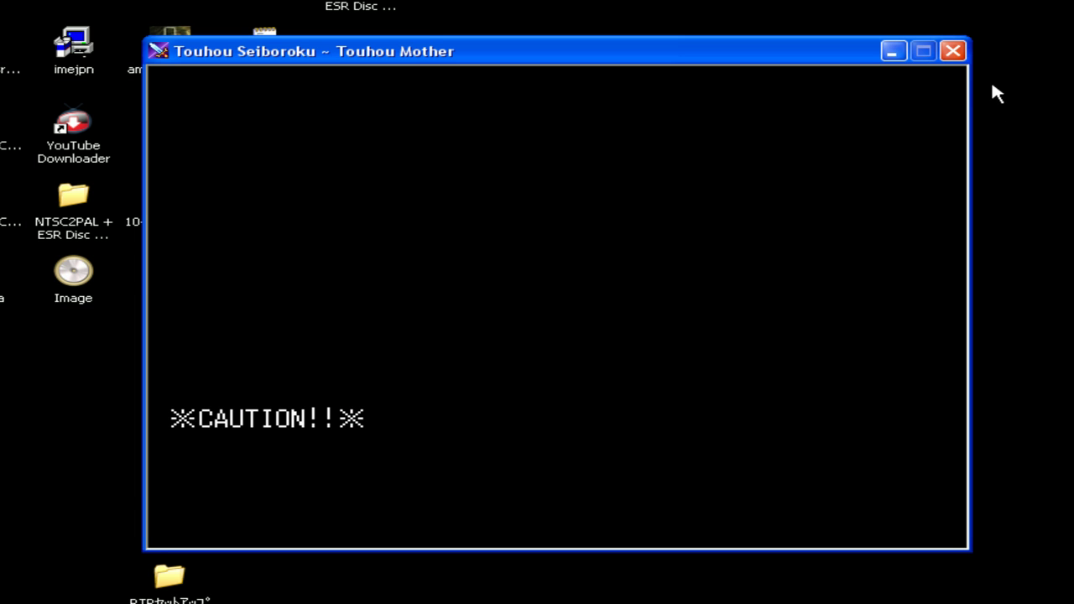
pyautogui.click(953, 51)
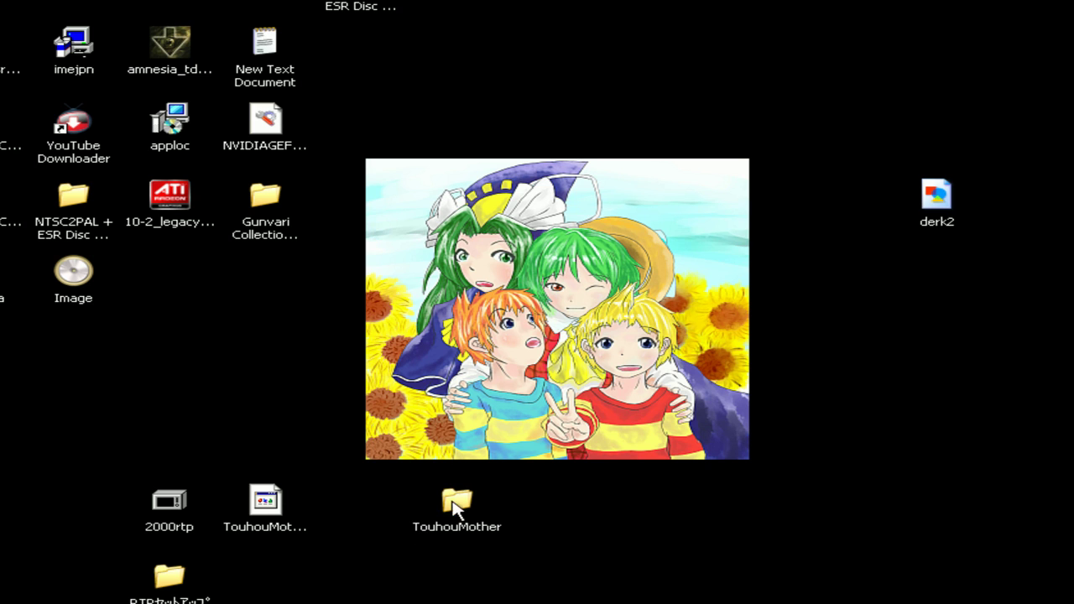
# Step: Drag the TouhouMother folder down beside the RTPセットアップ folder on the bottom row
pyautogui.moveTo(455, 504); pyautogui.dragTo(270, 581)
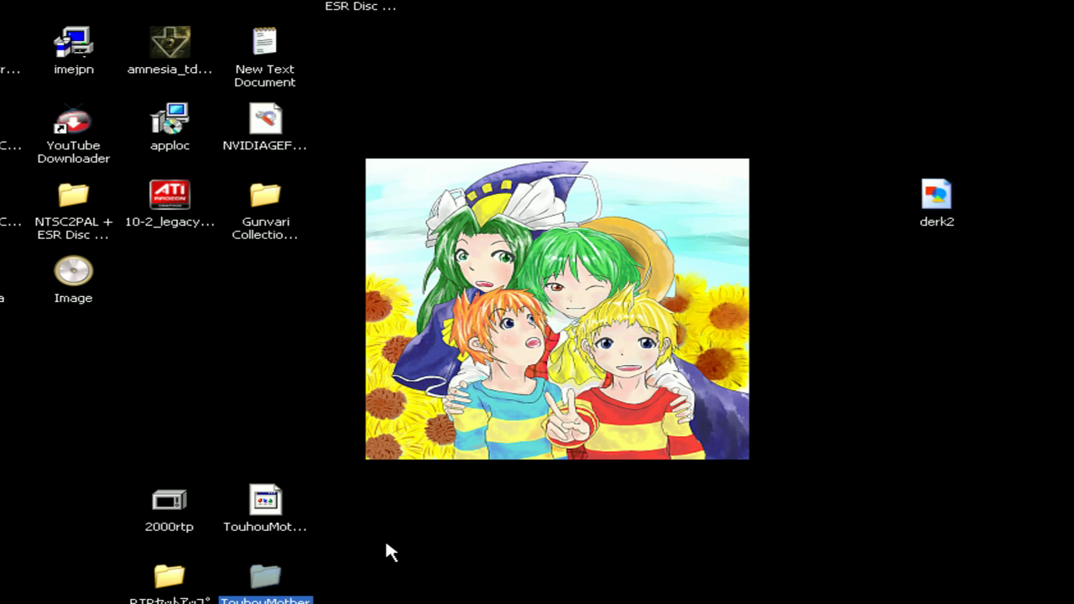